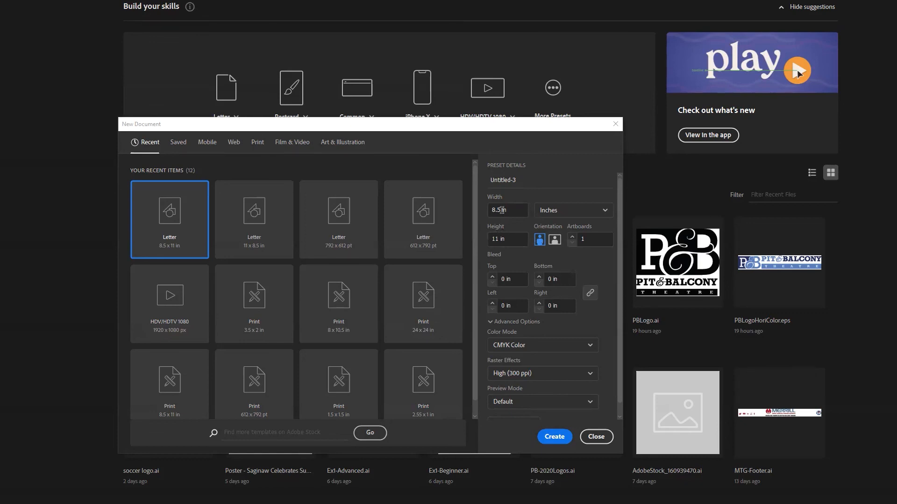
- Create a new document 6 in wide and 6 in high with 4 artboards
{"action": "double_click", "coordinate": [501, 210]}
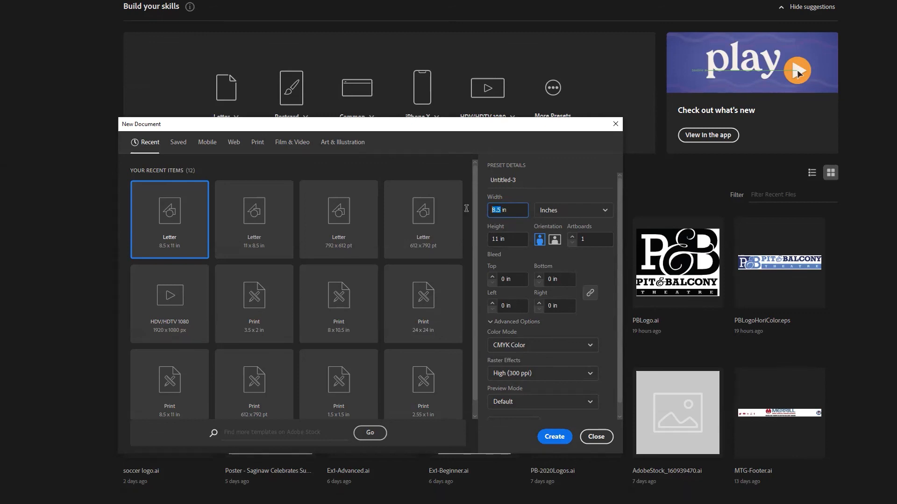
{"action": "type", "text": "6"}
{"action": "left_click", "coordinate": [498, 240]}
{"action": "double_click", "coordinate": [497, 240]}
{"action": "type", "text": "6"}
{"action": "left_click", "coordinate": [571, 240]}
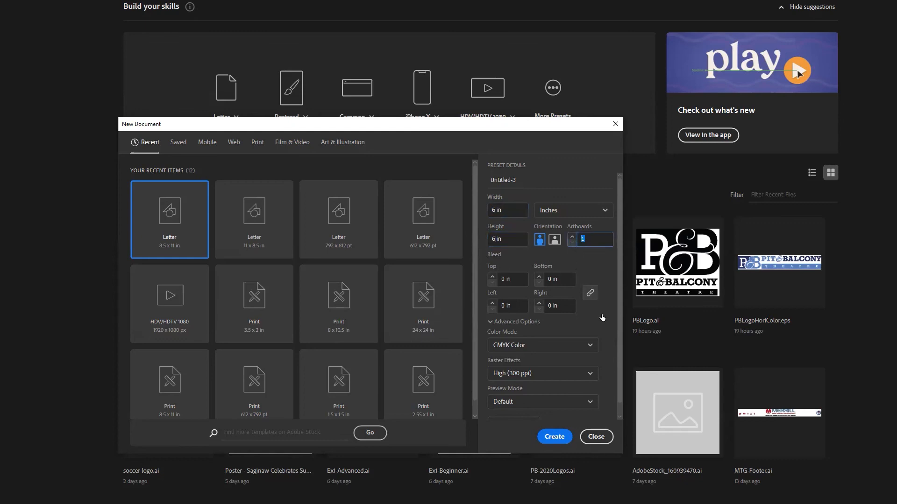
{"action": "type", "text": "4"}
{"action": "left_click", "coordinate": [560, 437]}
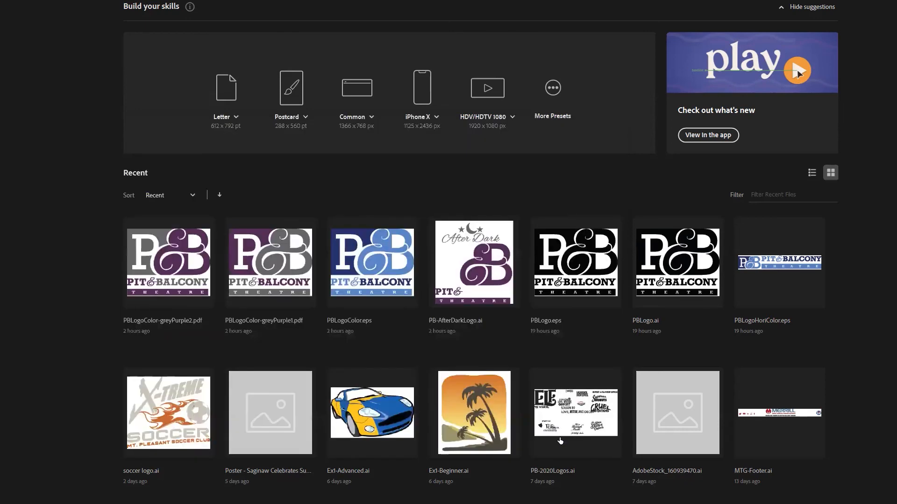
- Show the Pathfinder tools and place them beside the artboards so they do not cover the canvas
{"action": "key", "text": "ctrl+shift+F9"}
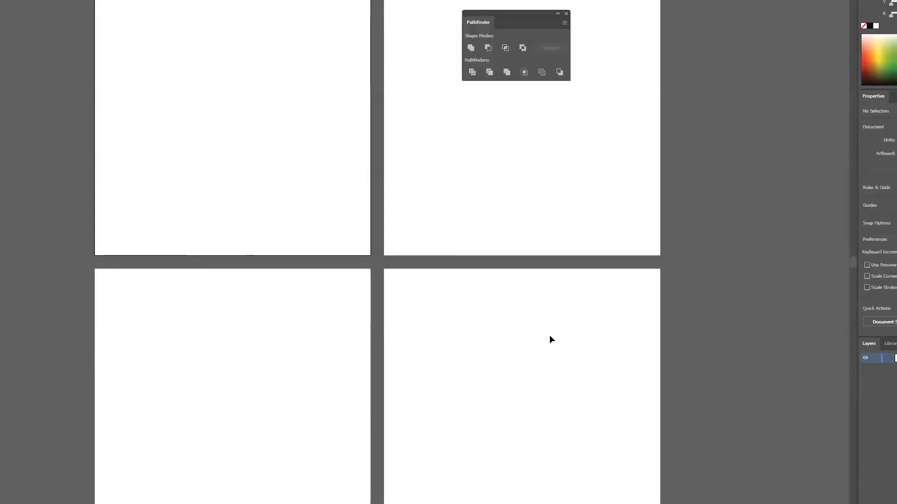
{"action": "left_click_drag", "start_coordinate": [537, 15], "coordinate": [759, 14]}
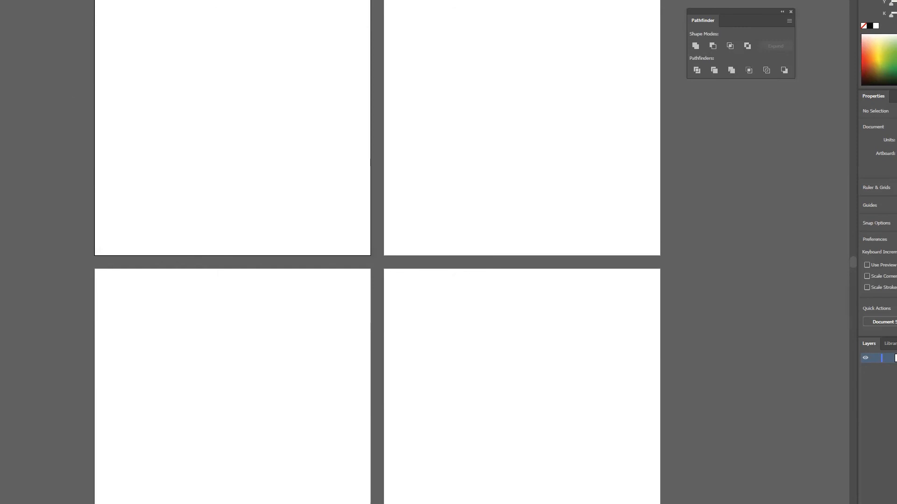
- Add the text "subtraction" on the first artboard
{"action": "key", "text": "t"}
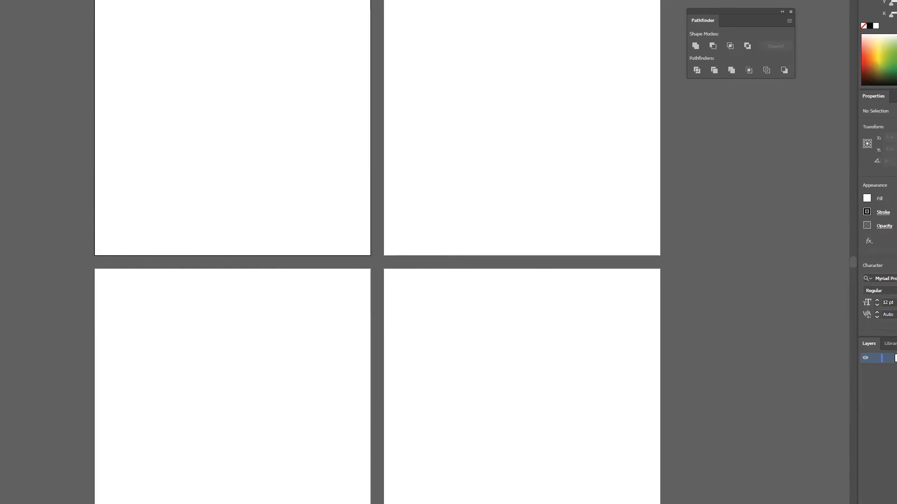
{"action": "left_click", "coordinate": [162, 117]}
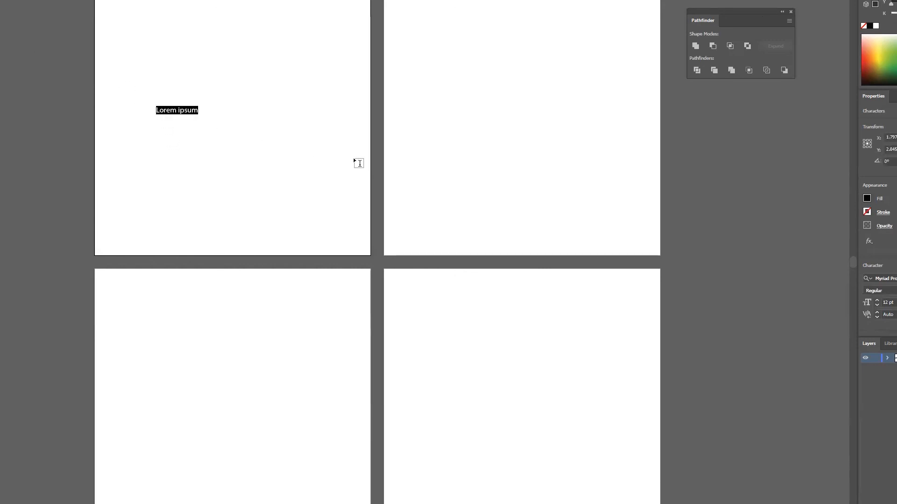
{"action": "type", "text": "sub"}
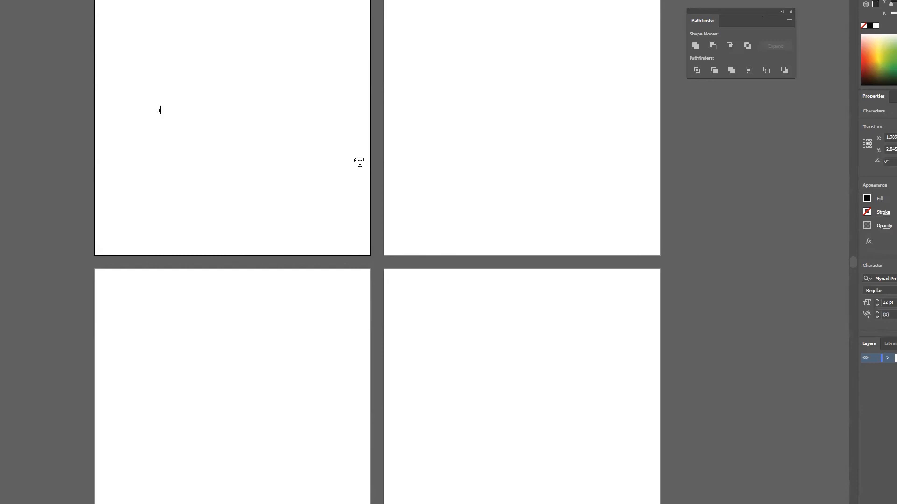
{"action": "type", "text": "traction"}
- Set the font of the word "subtraction" to Futura Md BT Bold
{"action": "left_click", "coordinate": [178, 107]}
{"action": "double_click", "coordinate": [179, 107]}
{"action": "left_click", "coordinate": [869, 278]}
{"action": "scroll", "coordinate": [852, 374], "scroll_direction": "down", "scroll_amount": 5}
{"action": "scroll", "coordinate": [851, 401], "scroll_direction": "down", "scroll_amount": 6}
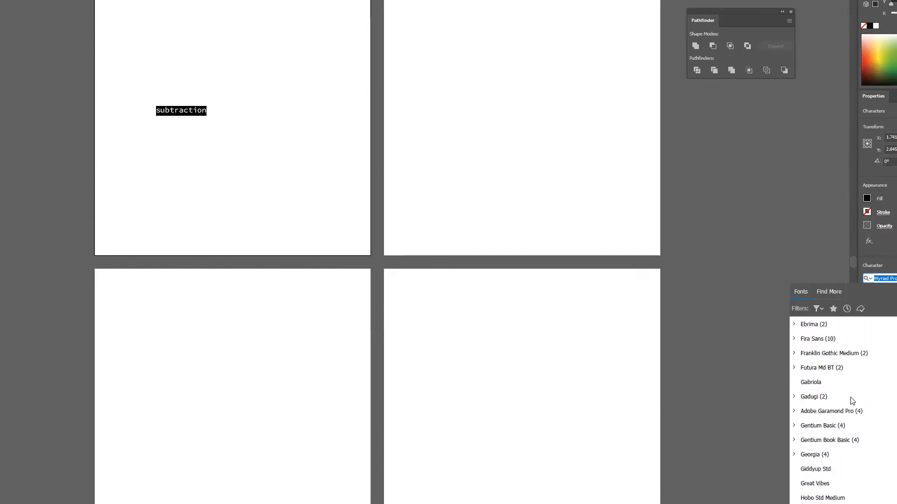
{"action": "scroll", "coordinate": [846, 411], "scroll_direction": "down", "scroll_amount": 4}
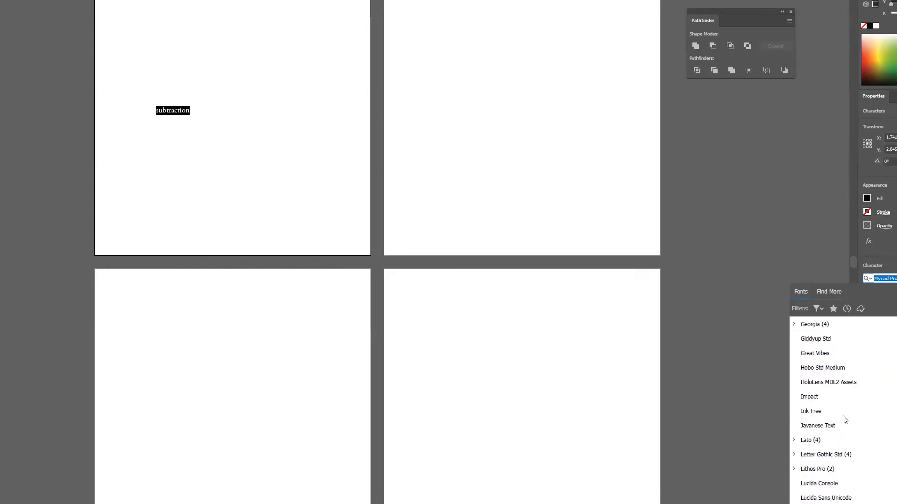
{"action": "scroll", "coordinate": [845, 417], "scroll_direction": "up", "scroll_amount": 7}
{"action": "scroll", "coordinate": [843, 417], "scroll_direction": "up", "scroll_amount": 15}
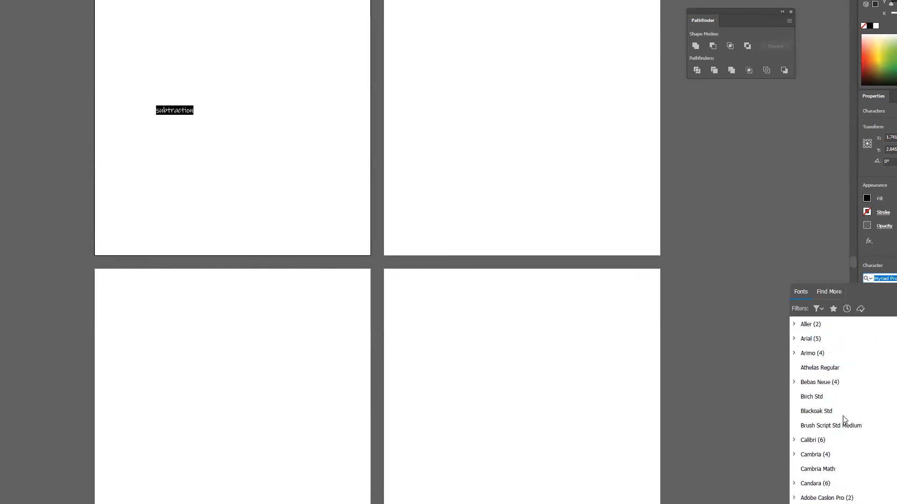
{"action": "scroll", "coordinate": [843, 415], "scroll_direction": "down", "scroll_amount": 4}
{"action": "scroll", "coordinate": [840, 457], "scroll_direction": "down", "scroll_amount": 3}
{"action": "scroll", "coordinate": [842, 460], "scroll_direction": "down", "scroll_amount": 4}
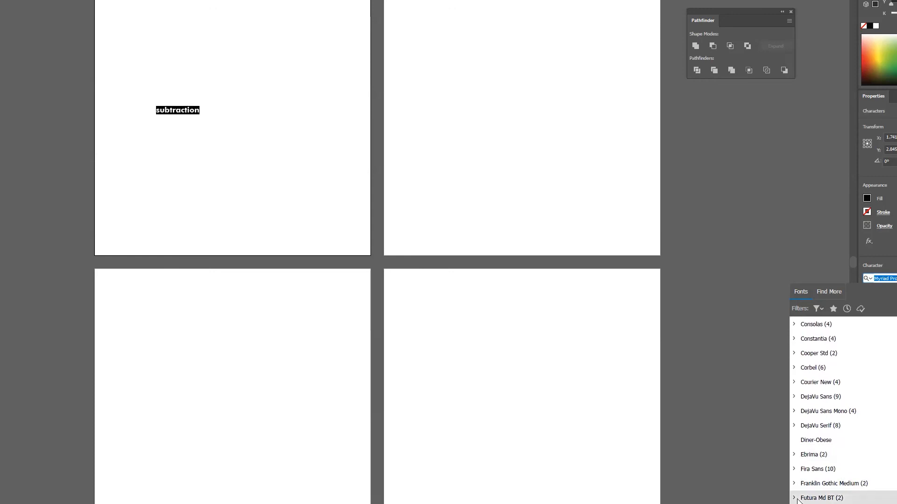
{"action": "left_click", "coordinate": [836, 503]}
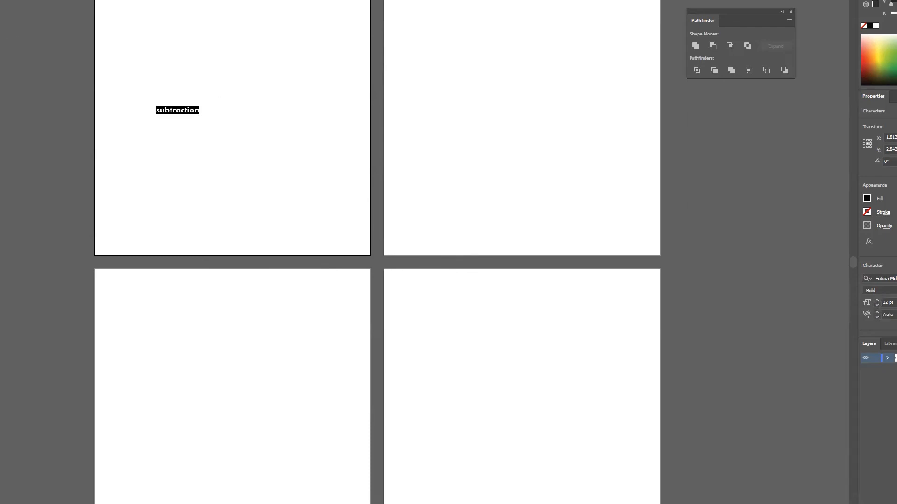
{"action": "key", "text": "Escape"}
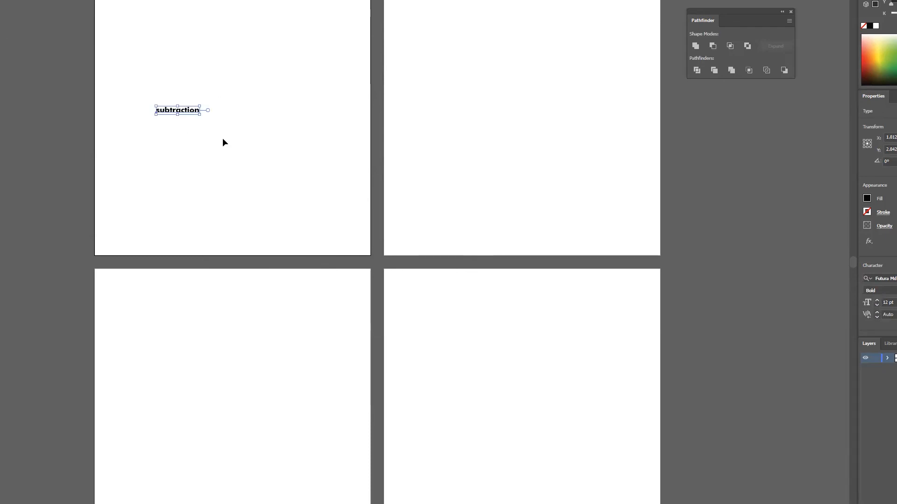
- Scale the word "subtraction" up to about 52.7 pt and place it near the middle of the first artboard
{"action": "left_click_drag", "start_coordinate": [200, 114], "coordinate": [347, 184]}
{"action": "left_click_drag", "start_coordinate": [310, 130], "coordinate": [296, 112]}
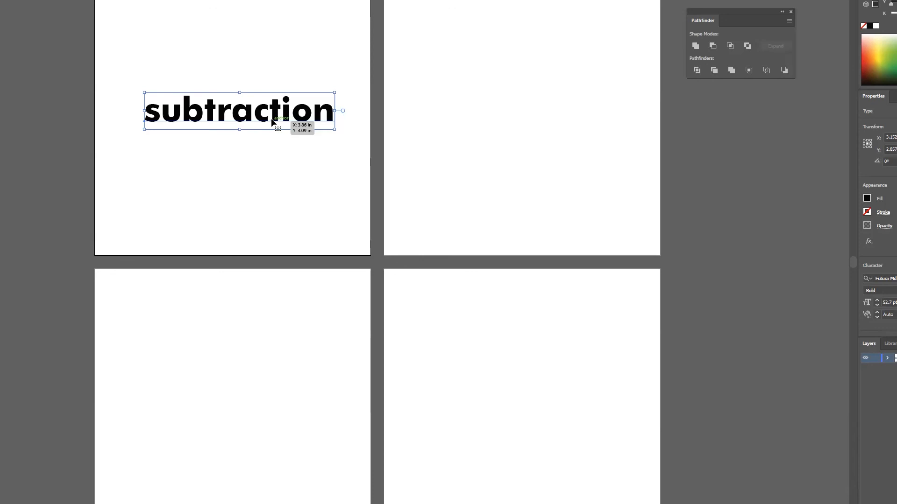
{"action": "left_click_drag", "start_coordinate": [273, 112], "coordinate": [274, 110]}
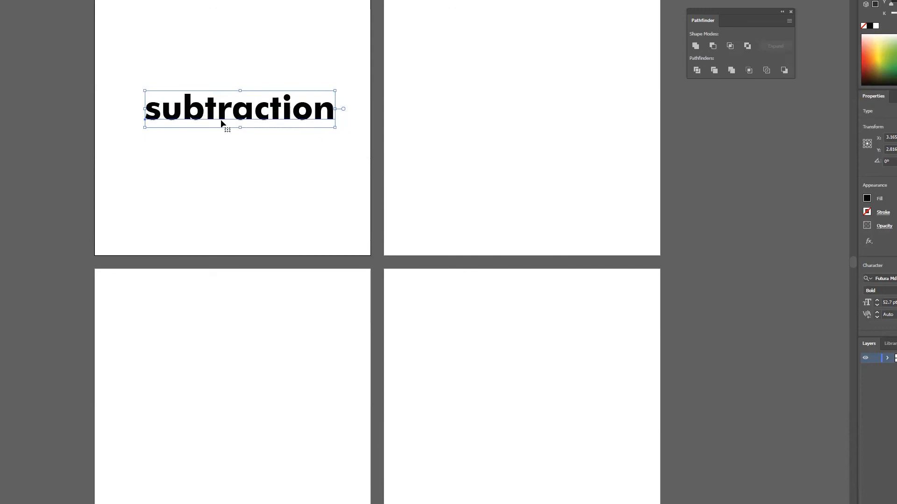
- Convert the word "subtraction" to outlines and ungroup it into separate letters
{"action": "left_click", "coordinate": [0, 0]}
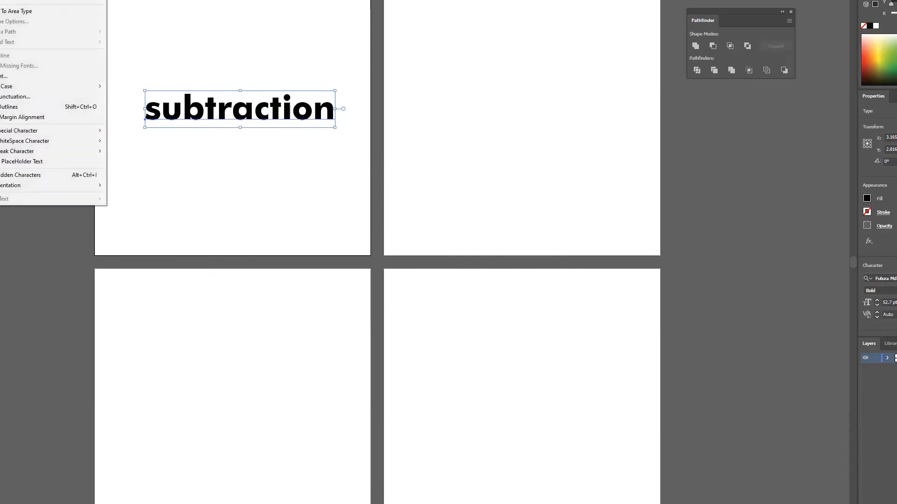
{"action": "left_click", "coordinate": [11, 107]}
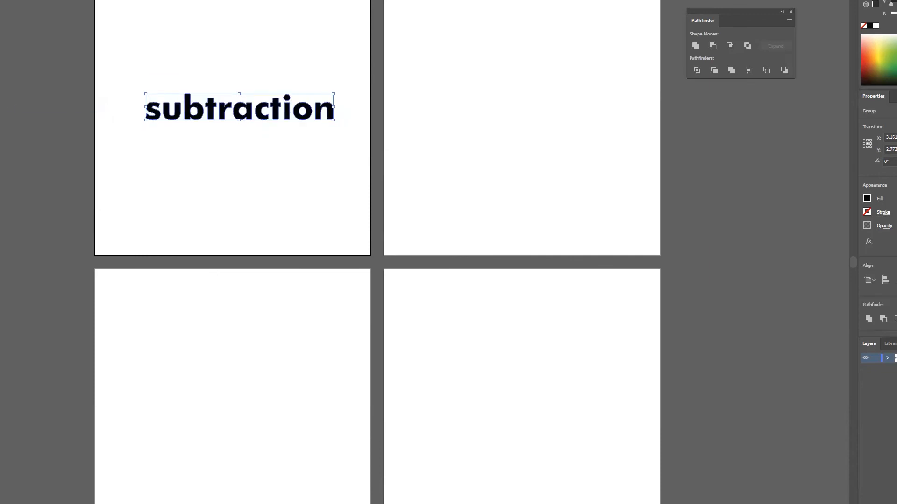
{"action": "left_click", "coordinate": [0, 0]}
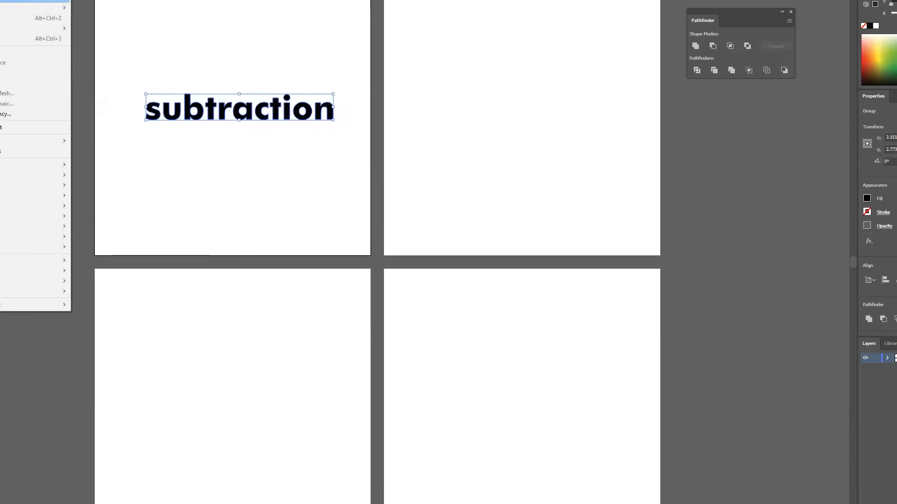
{"action": "key", "text": "ctrl+8"}
{"action": "left_click", "coordinate": [211, 41]}
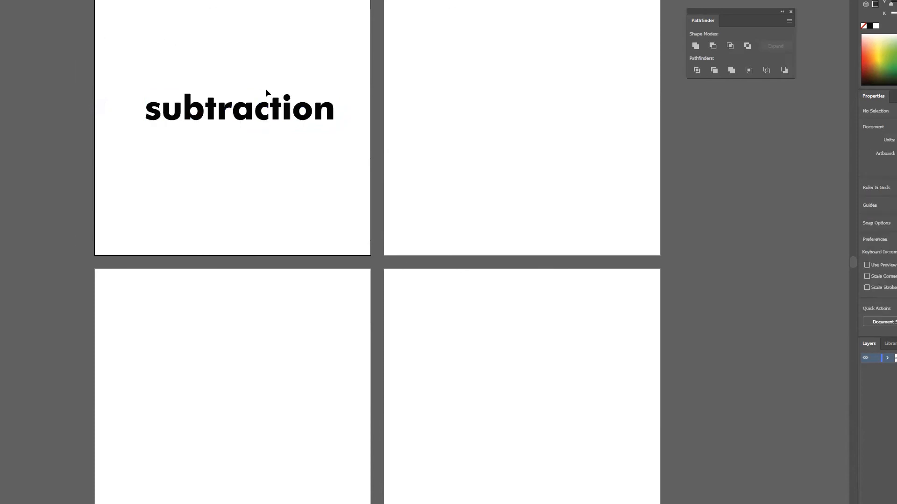
- Try selecting single letters of the outlined word and deleting "trac" from it
{"action": "left_click", "coordinate": [242, 114]}
{"action": "left_click", "coordinate": [211, 112]}
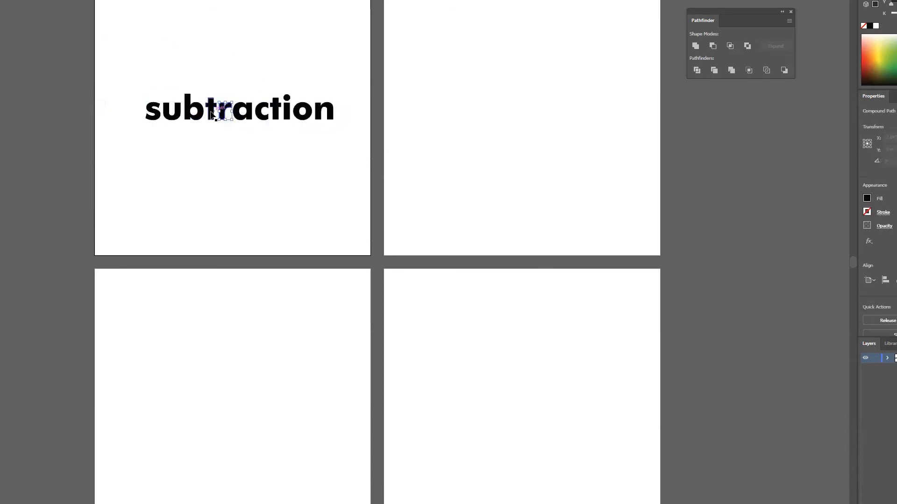
{"action": "left_click", "coordinate": [181, 148]}
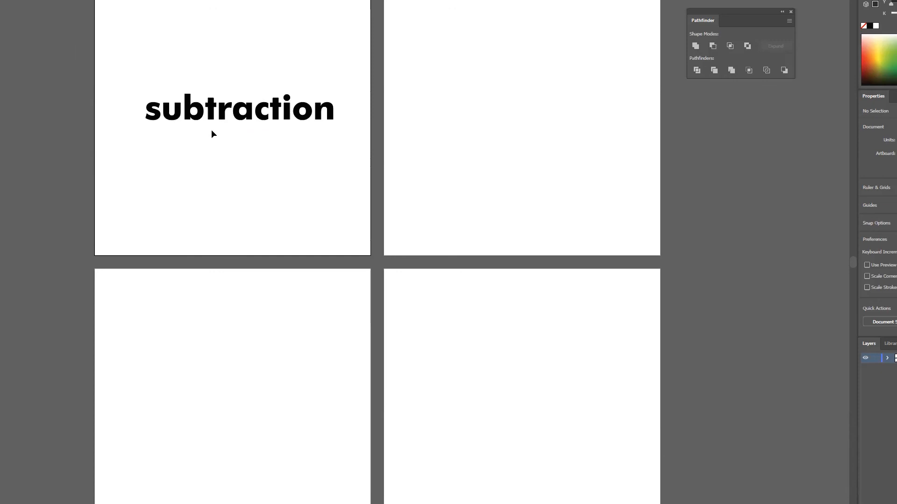
{"action": "left_click_drag", "start_coordinate": [211, 130], "coordinate": [265, 83]}
{"action": "key", "text": "Delete"}
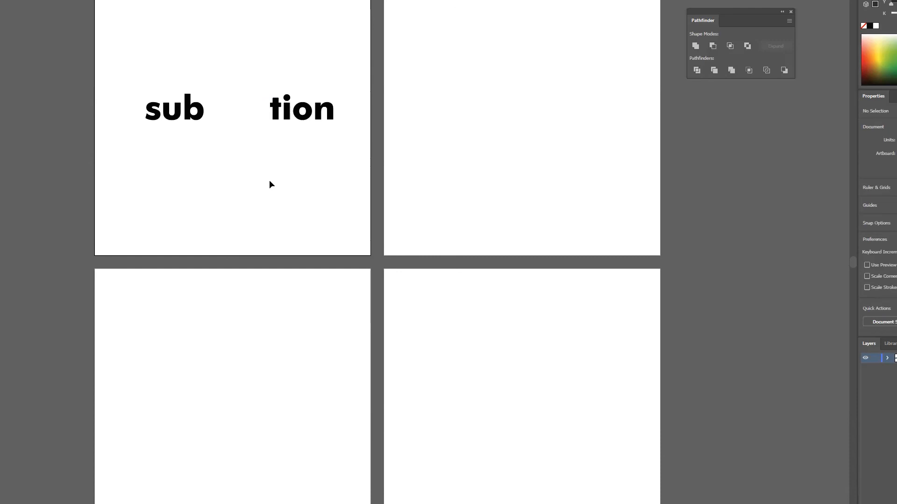
{"action": "key", "text": "ctrl+z"}
{"action": "left_click", "coordinate": [248, 148]}
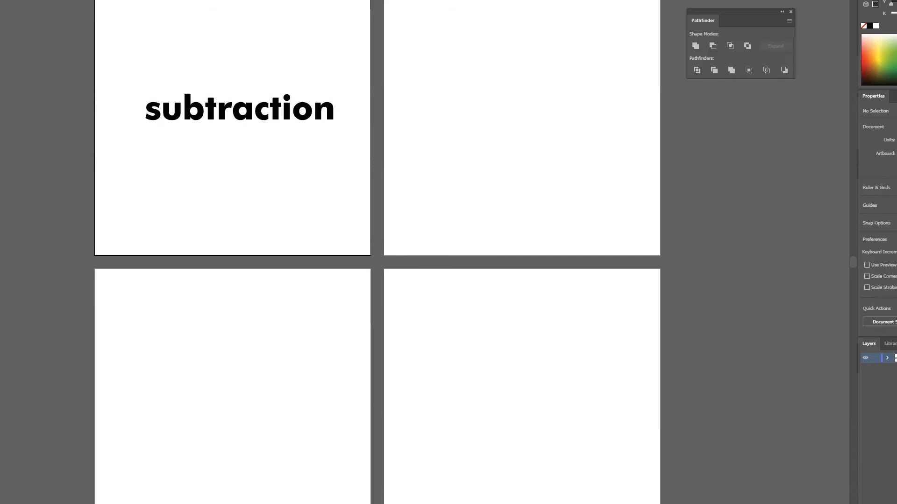
- Draw a black rectangle across the full width of the word, covering the lower half of its letters
{"action": "key", "text": "m"}
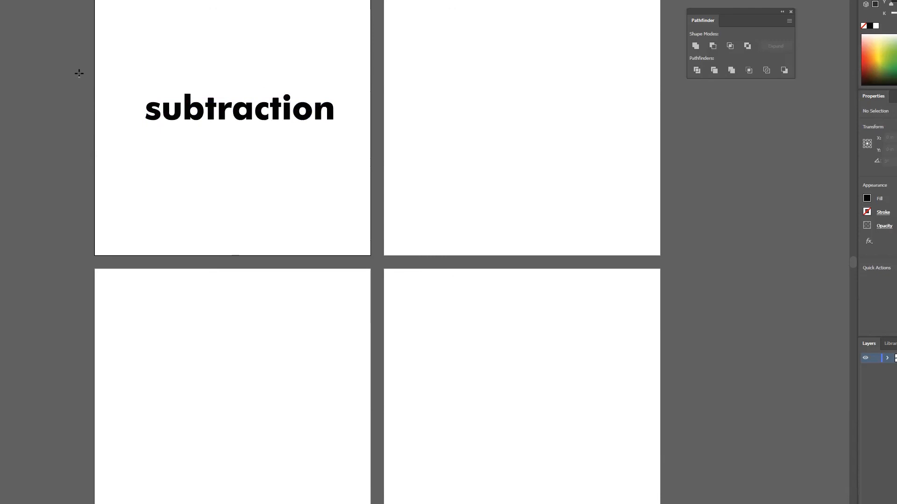
{"action": "left_click_drag", "start_coordinate": [137, 112], "coordinate": [343, 146]}
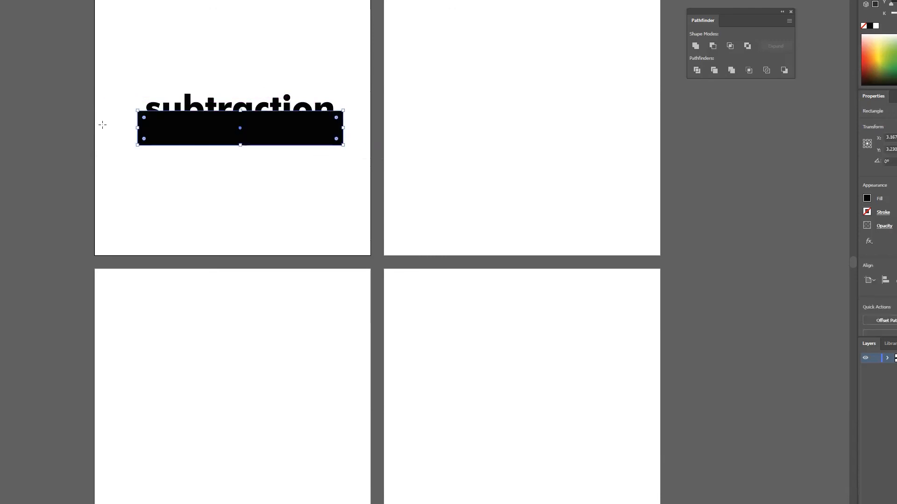
{"action": "left_click", "coordinate": [293, 66]}
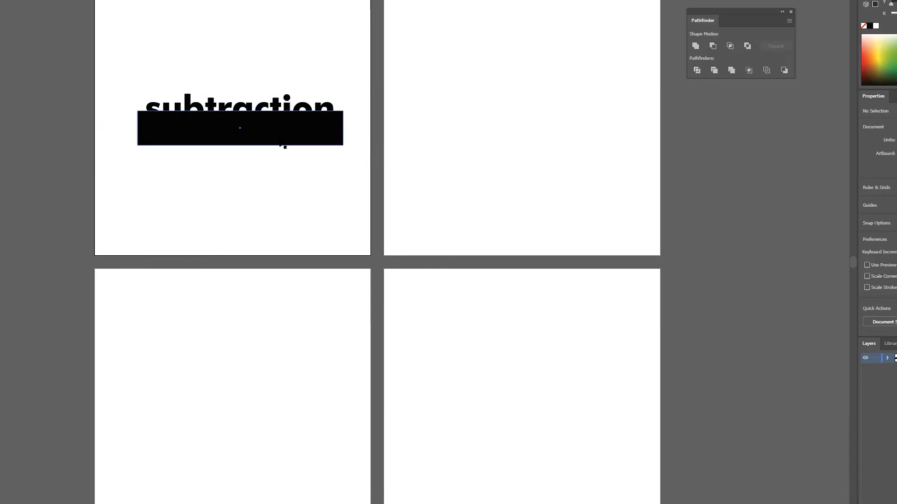
{"action": "left_click", "coordinate": [169, 143]}
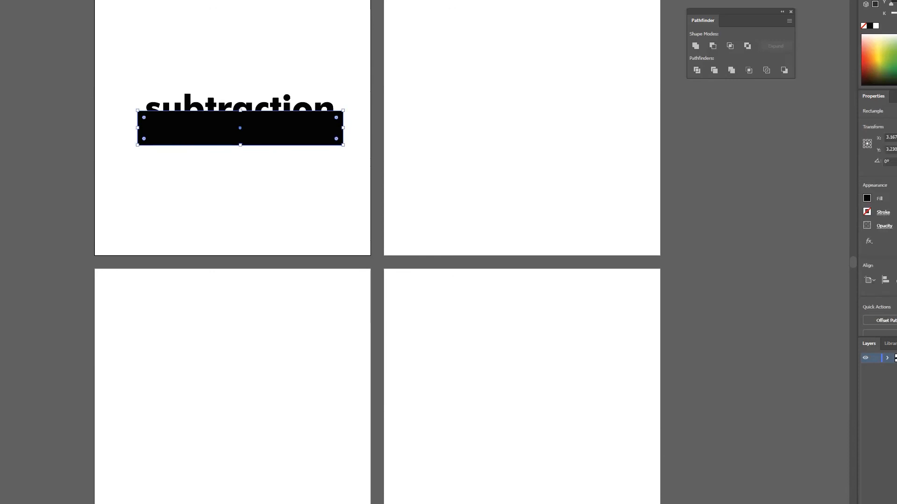
{"action": "key", "text": "alt+e"}
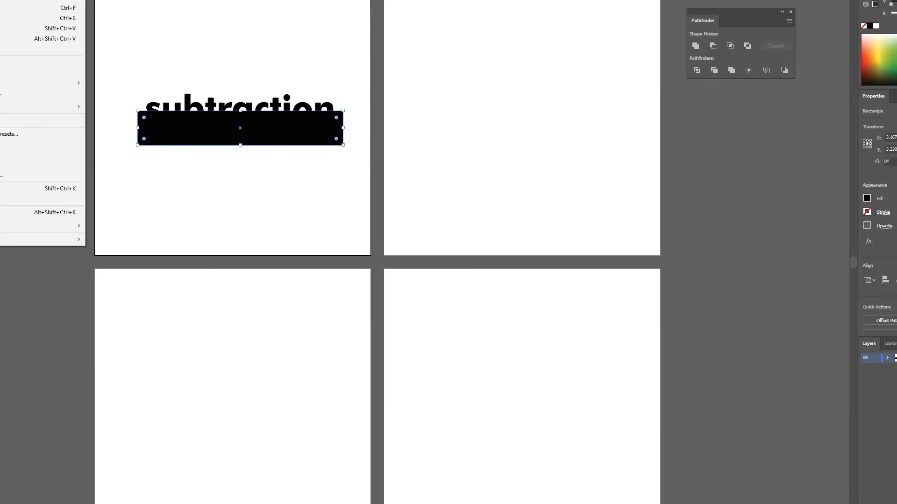
{"action": "key", "text": "Escape"}
{"action": "left_click", "coordinate": [207, 43]}
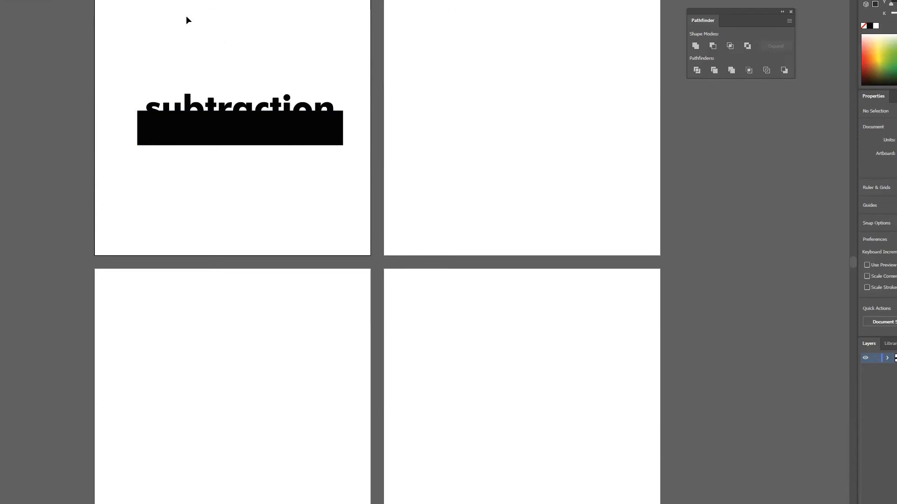
- Bring Pathfinder closer to the word and try subtracting the rectangle from the letter "s" with Minus Front
{"action": "left_click_drag", "start_coordinate": [733, 14], "coordinate": [282, 3]}
{"action": "left_click", "coordinate": [240, 130]}
{"action": "left_click", "coordinate": [191, 130]}
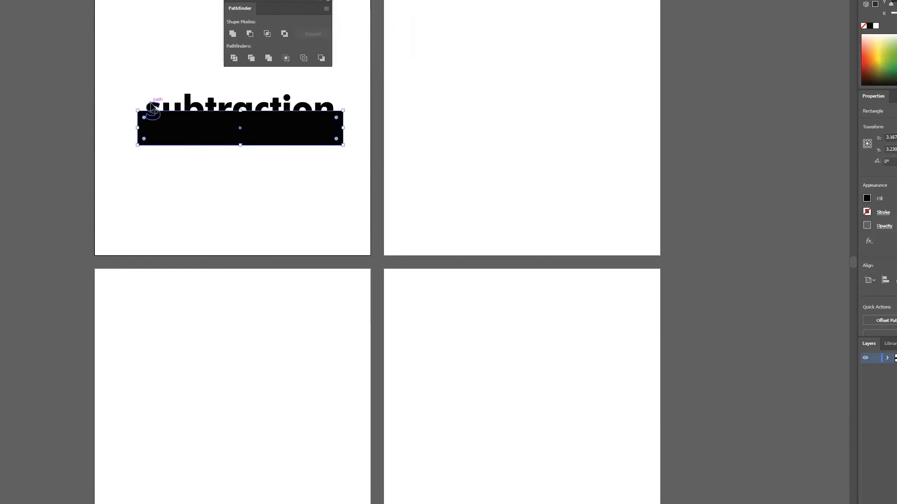
{"action": "left_click", "coordinate": [152, 107], "text": "shift"}
{"action": "left_click", "coordinate": [249, 34]}
{"action": "left_click", "coordinate": [119, 74]}
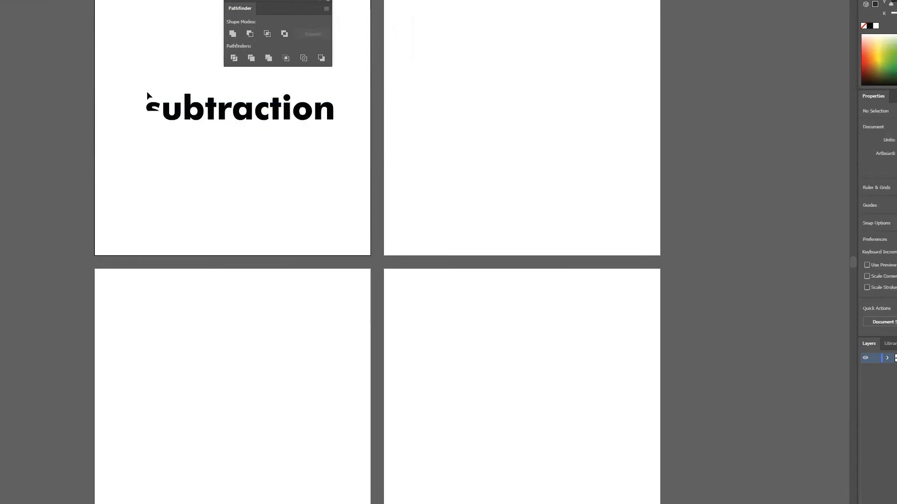
{"action": "key", "text": "ctrl+z"}
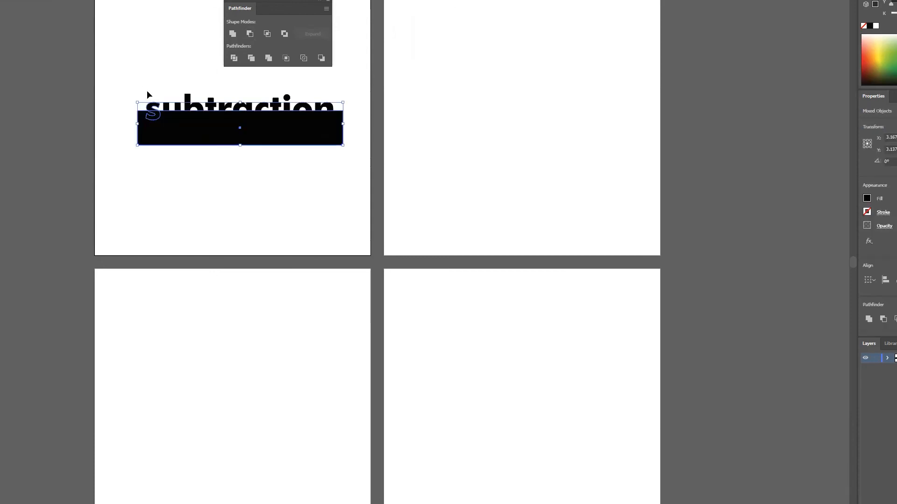
{"action": "left_click", "coordinate": [147, 82]}
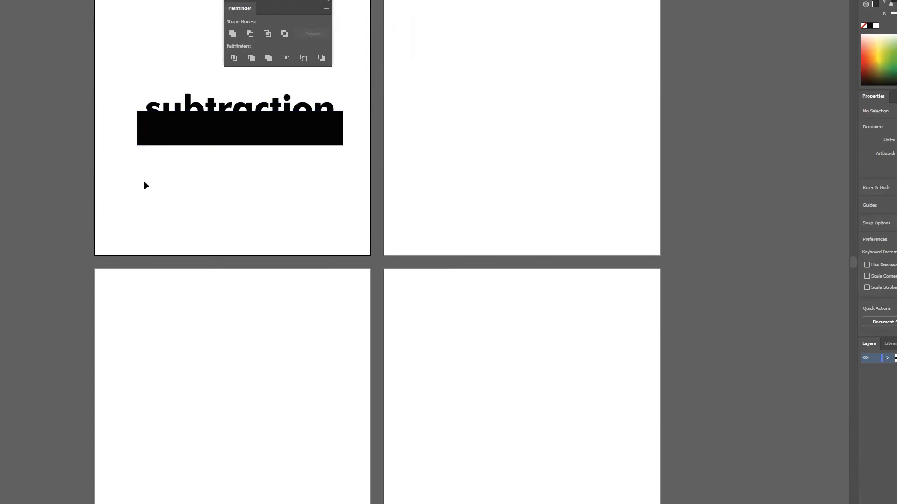
- Try subtracting the black rectangle from all the separate letters of "subtraction" at once with Minus Front
{"action": "left_click", "coordinate": [236, 131]}
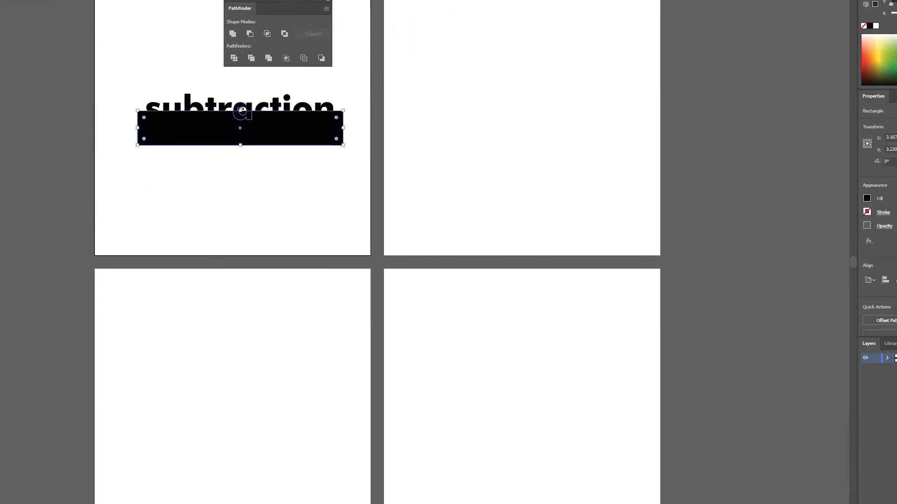
{"action": "left_click_drag", "start_coordinate": [242, 111], "coordinate": [241, 114]}
{"action": "left_click_drag", "start_coordinate": [136, 86], "coordinate": [359, 164]}
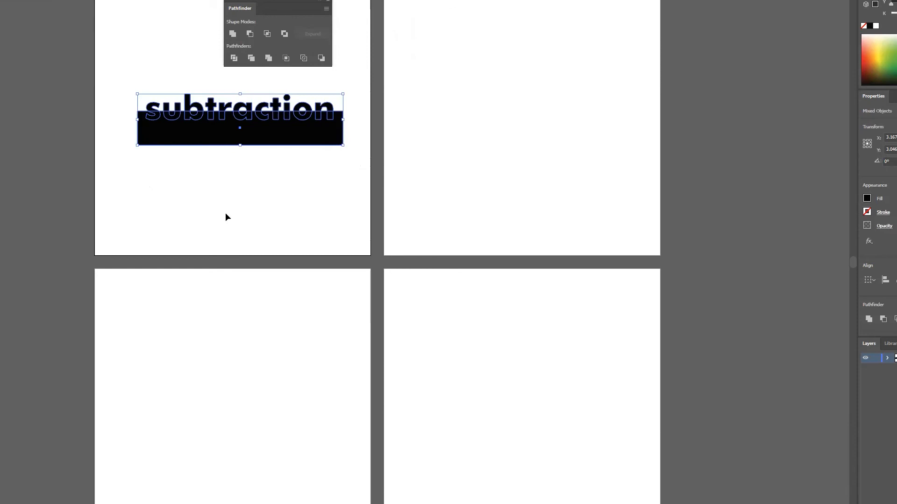
{"action": "left_click", "coordinate": [250, 34]}
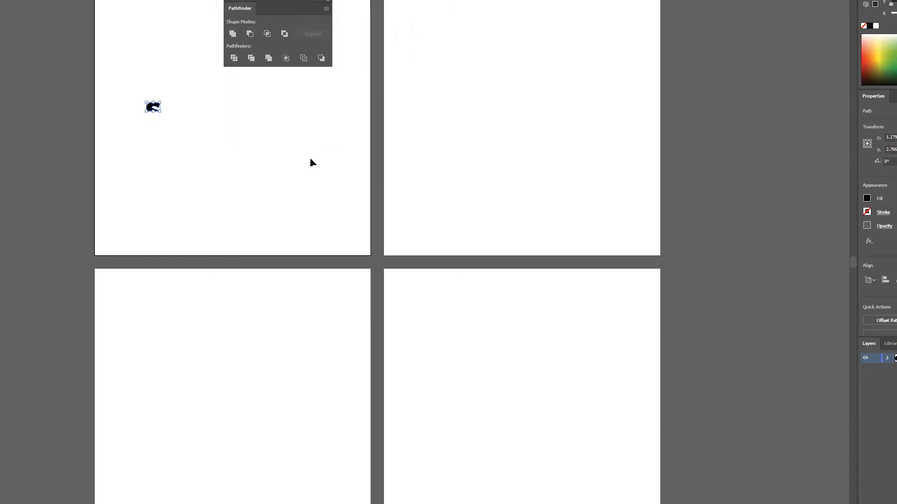
{"action": "key", "text": "ctrl+z"}
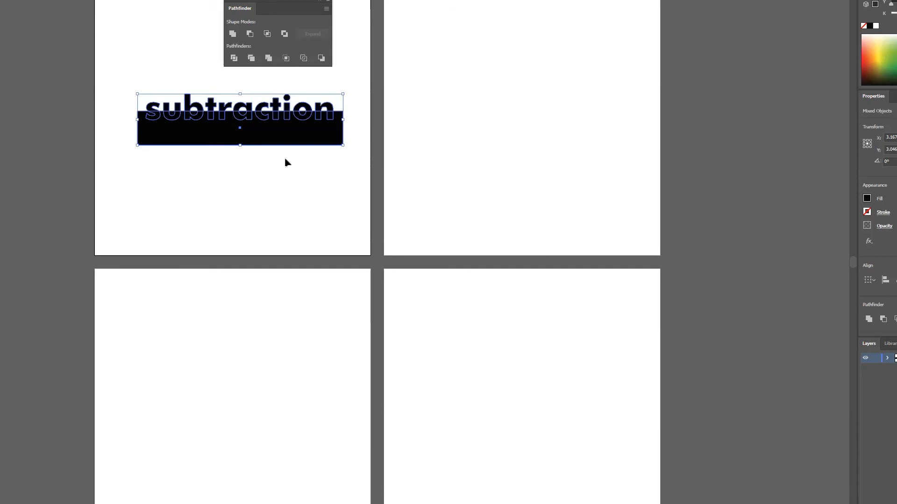
{"action": "left_click", "coordinate": [285, 158]}
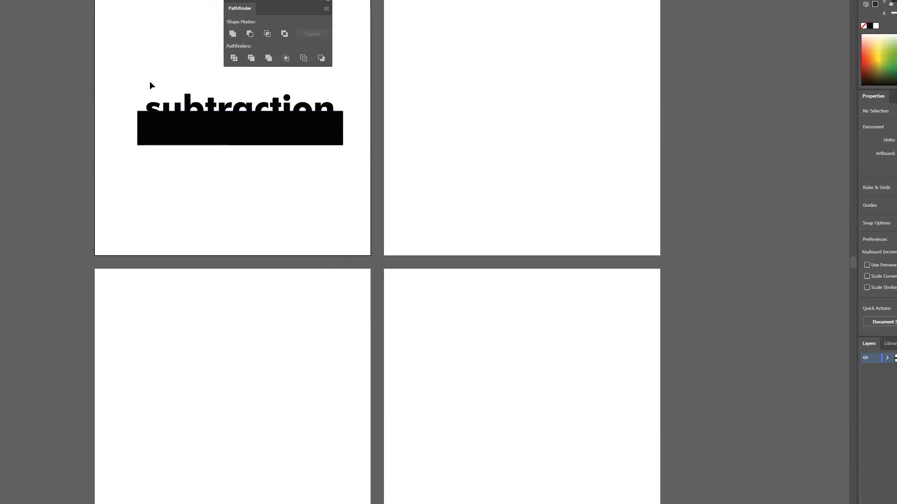
- Draw a thin black rectangle inside the large one, crossing the lower part of all the letters
{"action": "left_click", "coordinate": [150, 124]}
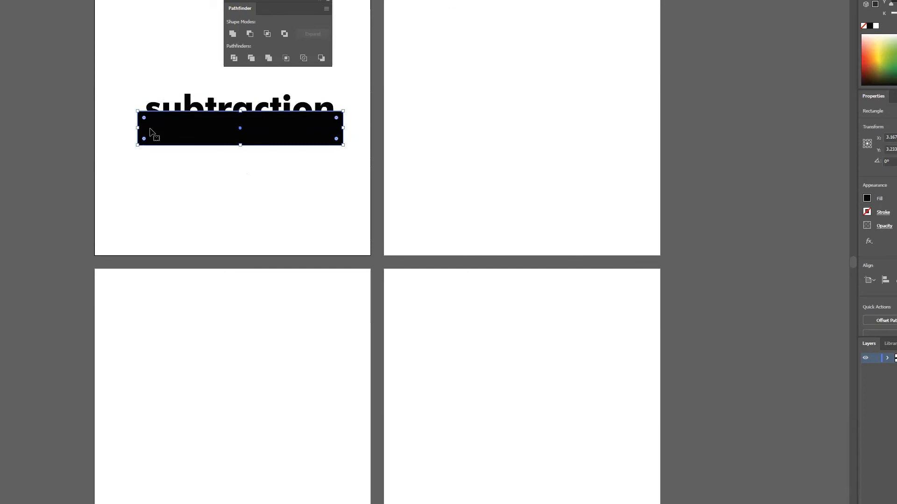
{"action": "left_click", "coordinate": [0, 0]}
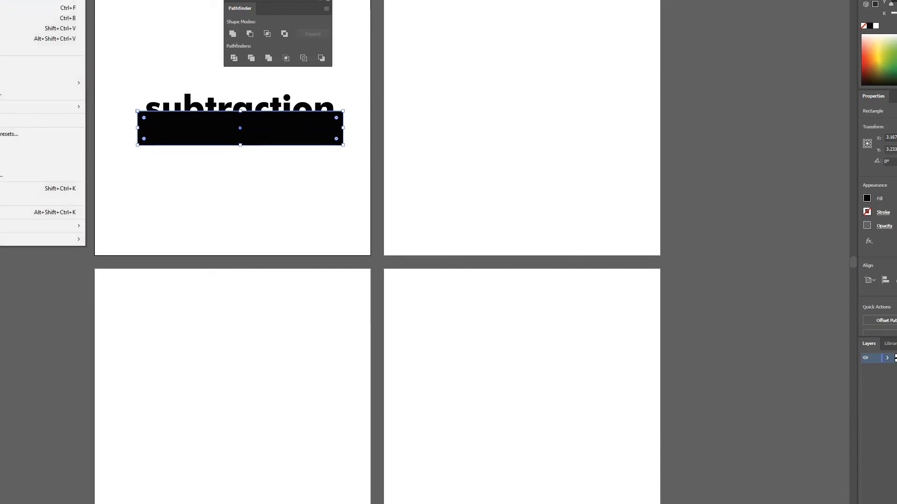
{"action": "key", "text": "Escape"}
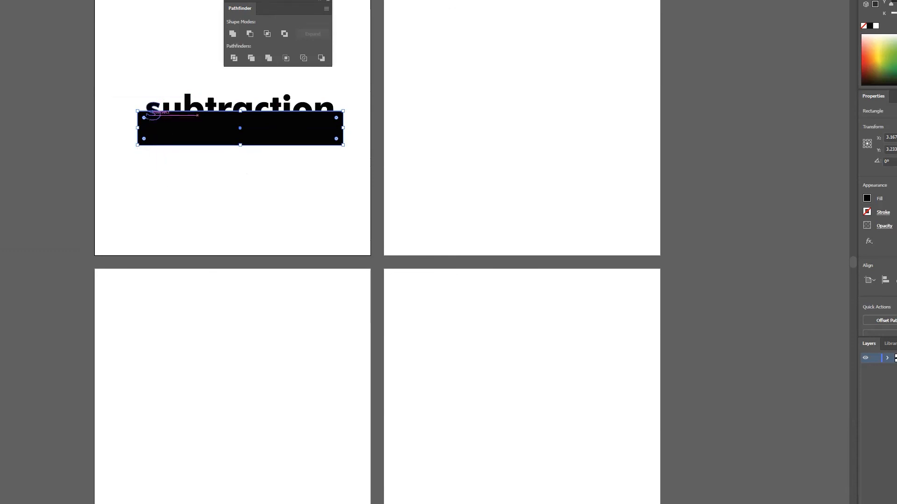
{"action": "left_click_drag", "start_coordinate": [148, 116], "coordinate": [332, 127]}
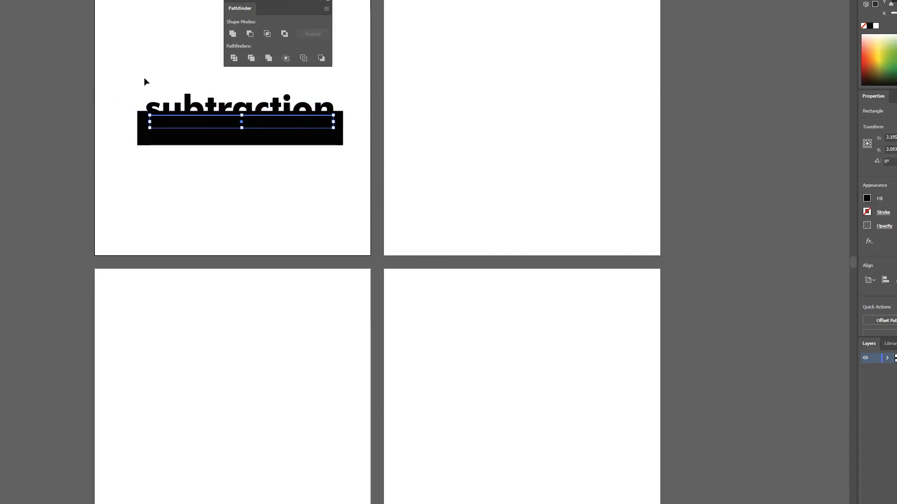
- Unite all the letters with the thin rectangle, leaving the large rectangle out of the selection
{"action": "left_click_drag", "start_coordinate": [129, 69], "coordinate": [356, 170]}
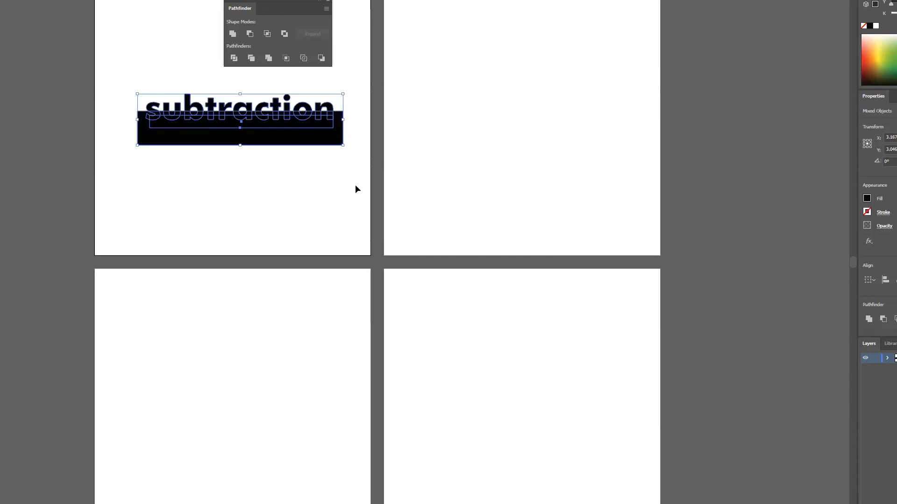
{"action": "left_click", "coordinate": [325, 142], "text": "shift"}
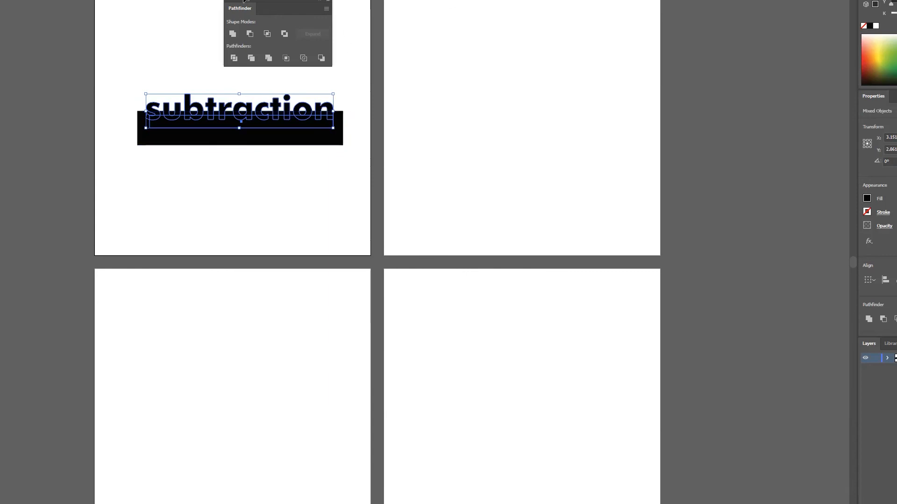
{"action": "left_click", "coordinate": [235, 34]}
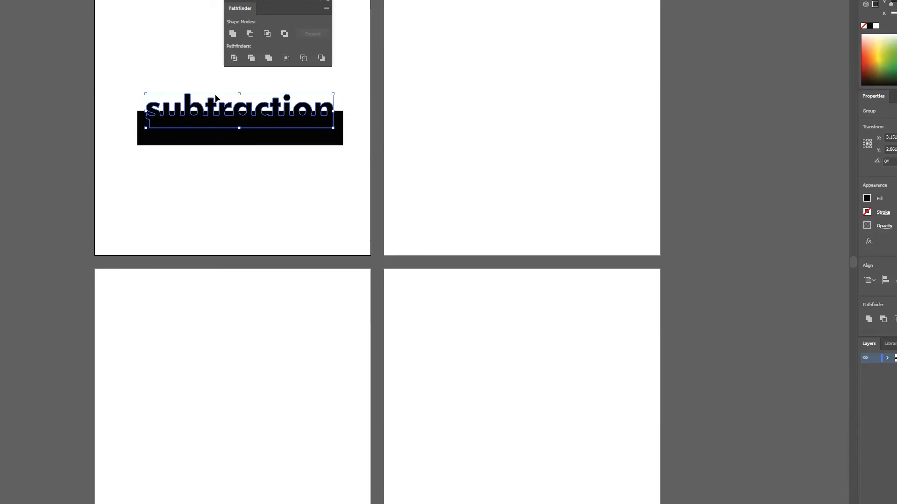
- Send the united word behind the large black rectangle
{"action": "left_click", "coordinate": [0, 0]}
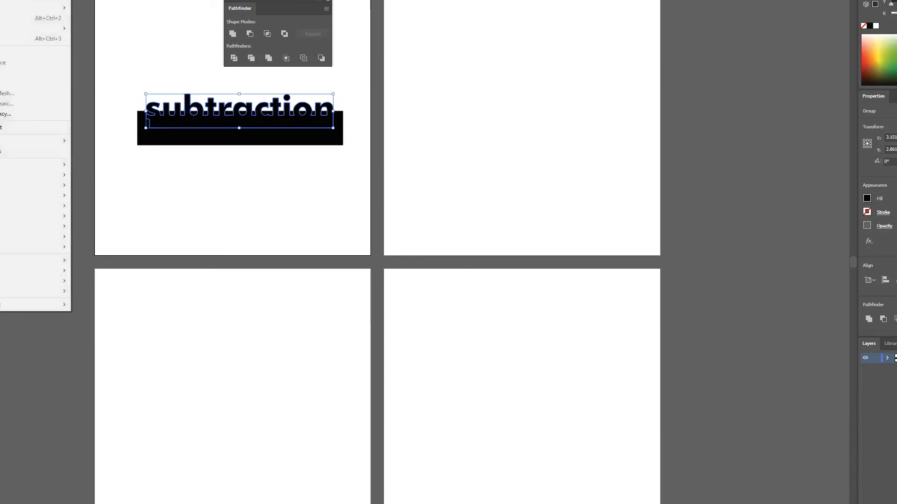
{"action": "mouse_move", "coordinate": [43, 7]}
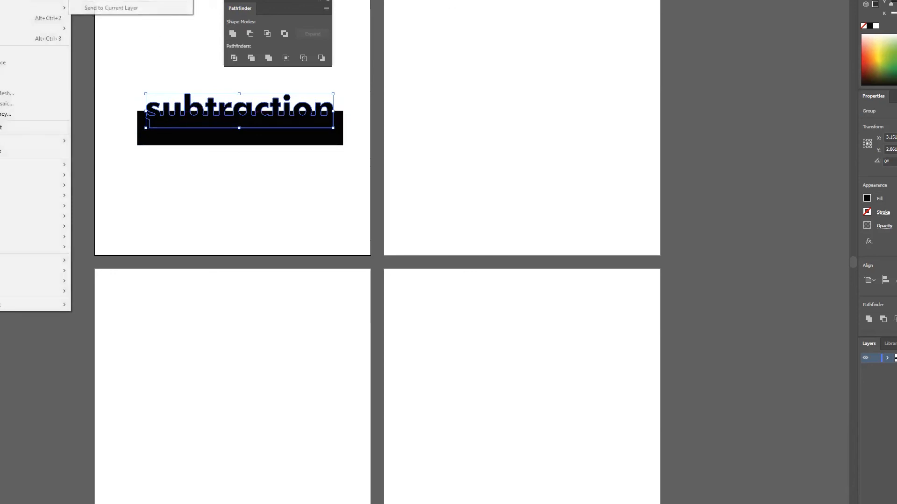
{"action": "left_click", "coordinate": [95, 0]}
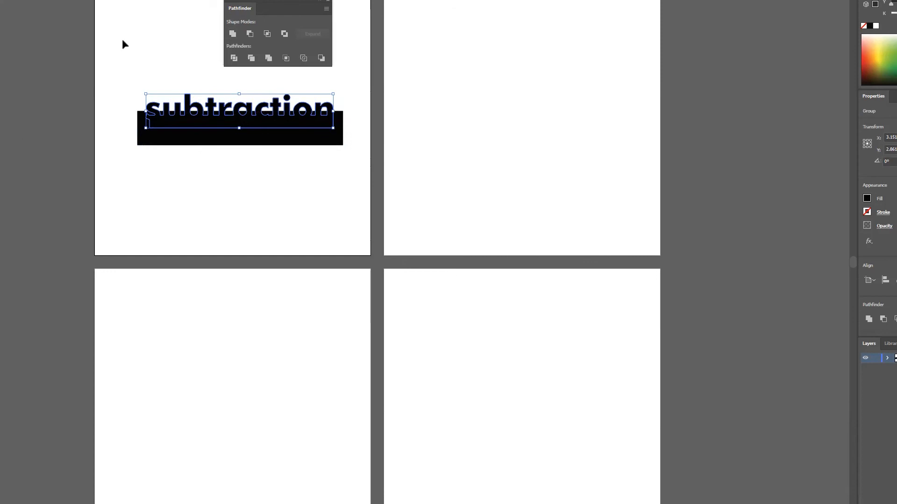
{"action": "left_click", "coordinate": [152, 70]}
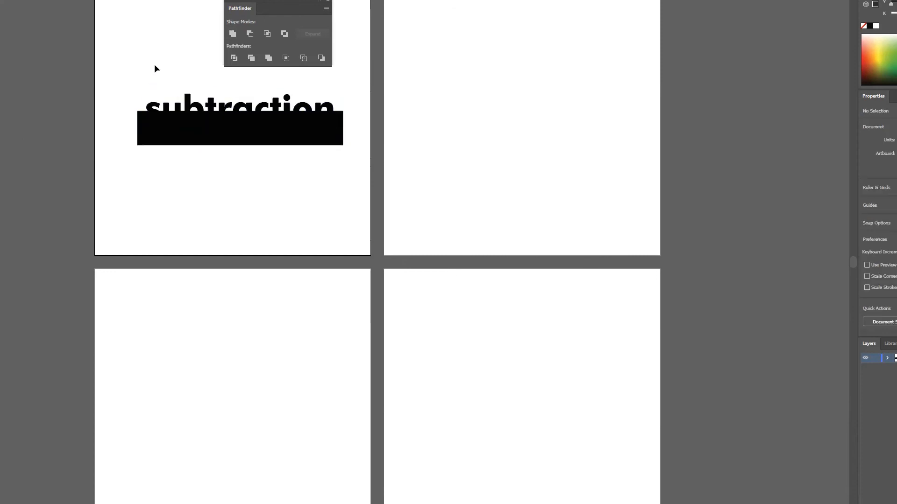
- Try subtracting the large rectangle from the united, grouped word with Minus Front
{"action": "left_click_drag", "start_coordinate": [142, 74], "coordinate": [301, 161]}
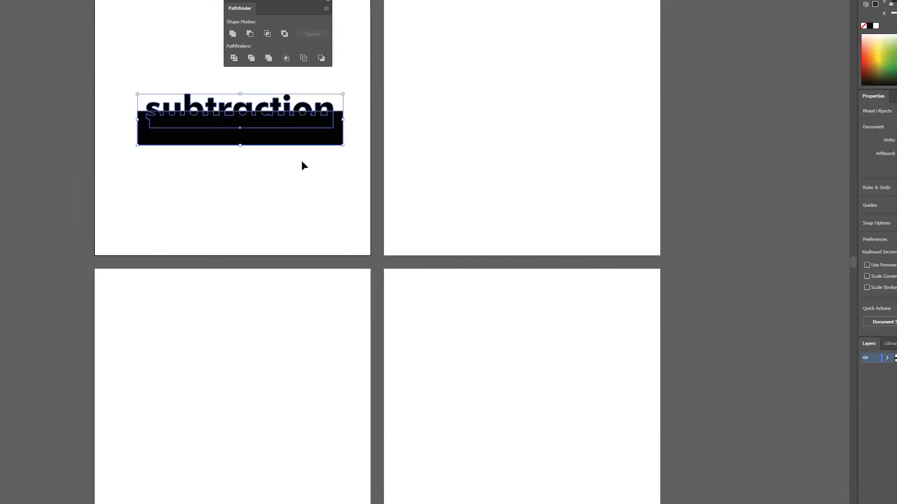
{"action": "left_click", "coordinate": [250, 34]}
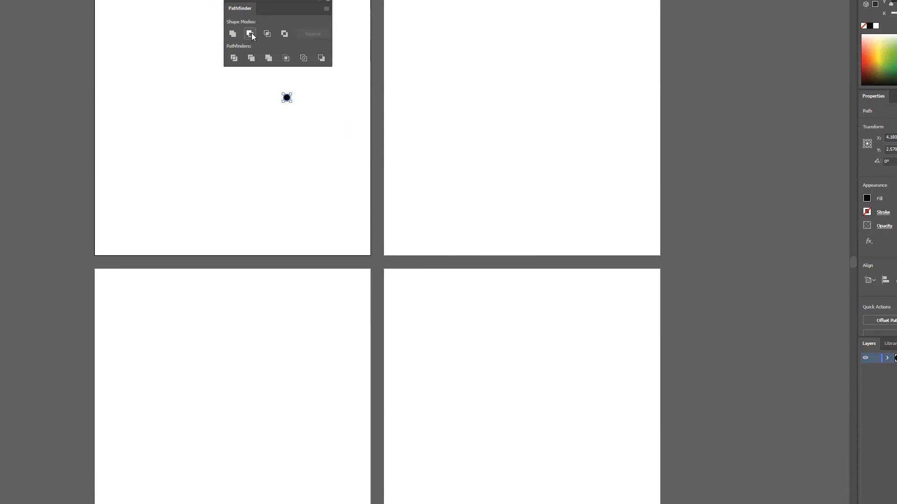
{"action": "key", "text": "ctrl+z"}
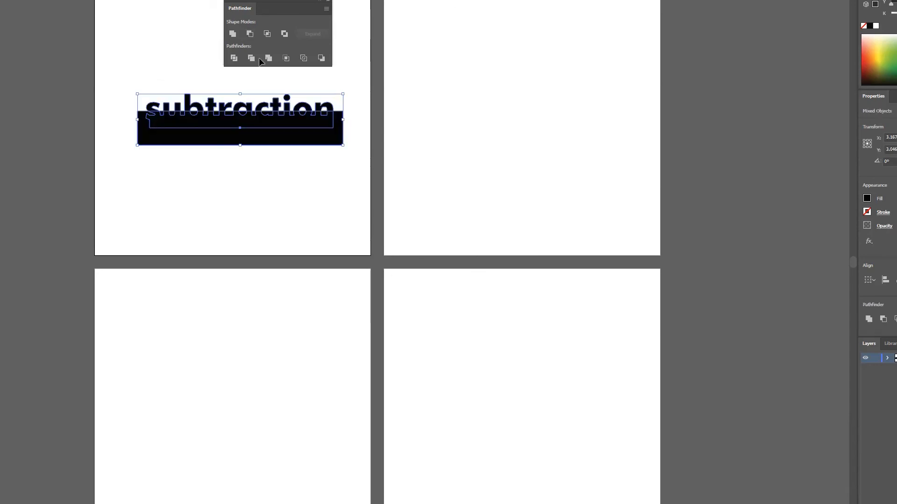
- Ungroup the united word and subtract the large rectangle from its joined letters with Minus Front, leaving out the dot of the "i"
{"action": "left_click", "coordinate": [295, 89]}
{"action": "left_click", "coordinate": [322, 108]}
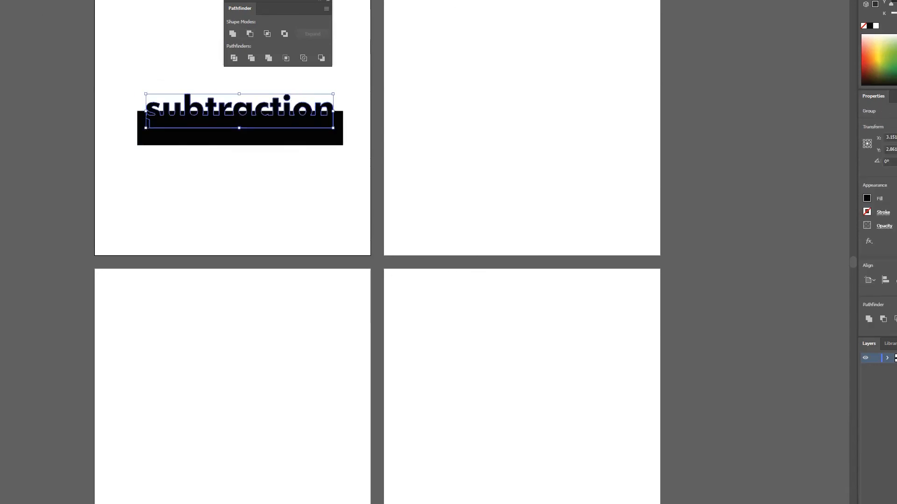
{"action": "left_click", "coordinate": [180, 71]}
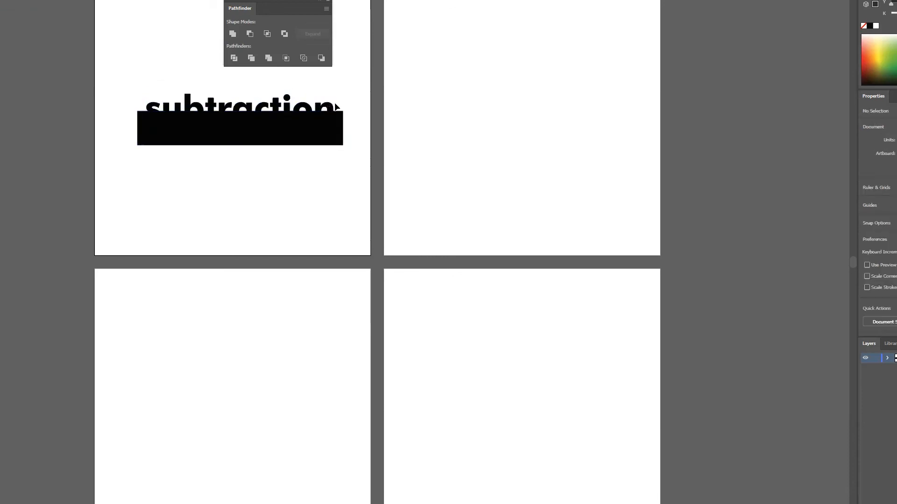
{"action": "left_click_drag", "start_coordinate": [333, 123], "coordinate": [327, 125]}
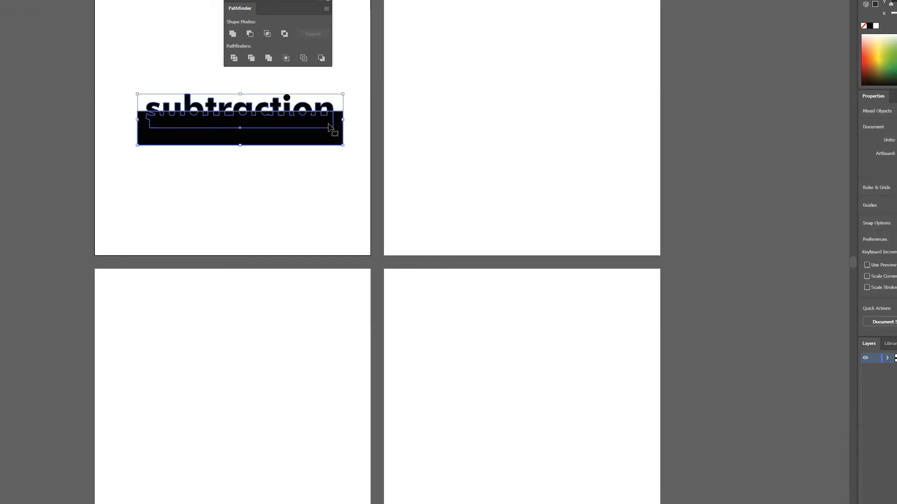
{"action": "left_click", "coordinate": [251, 34]}
{"action": "left_click", "coordinate": [208, 60]}
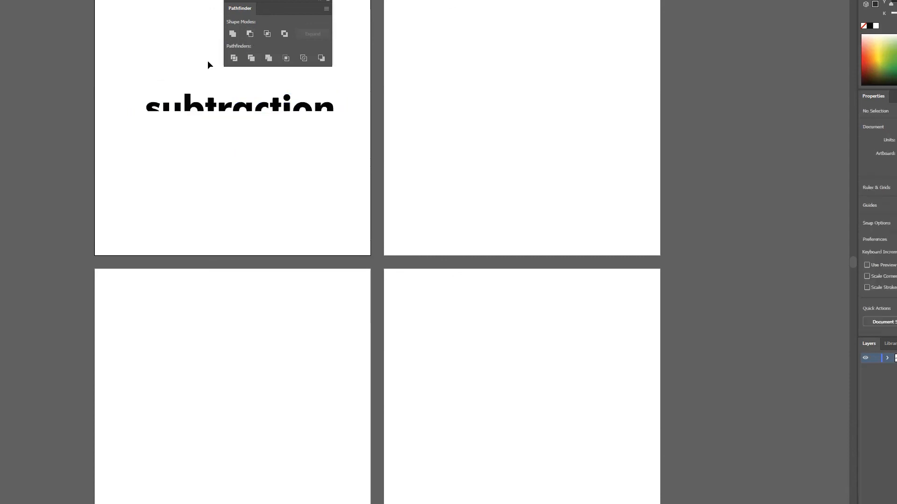
- Group the remaining upper half of "subtraction" together with the dot of the "i"
{"action": "left_click_drag", "start_coordinate": [122, 83], "coordinate": [356, 139]}
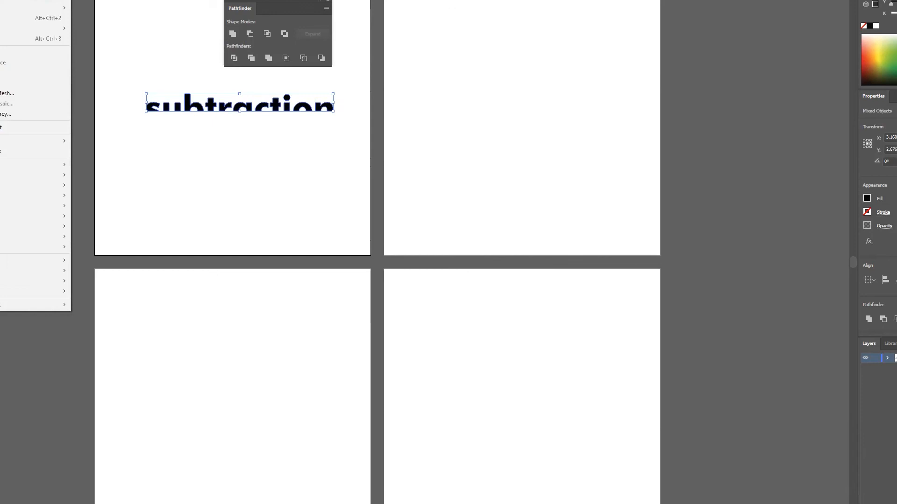
{"action": "left_click", "coordinate": [0, 0]}
{"action": "left_click", "coordinate": [215, 92]}
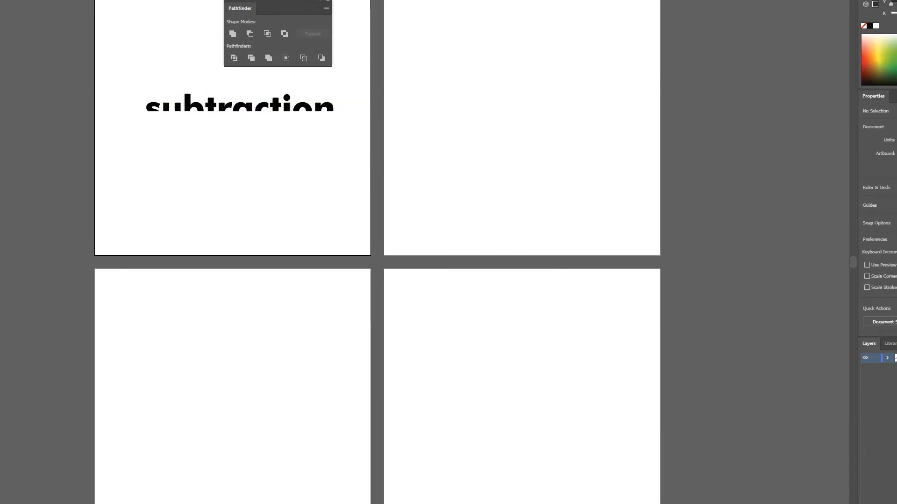
- Add the text "repetition" near the top of the second artboard
{"action": "key", "text": "t"}
{"action": "left_click", "coordinate": [455, 42]}
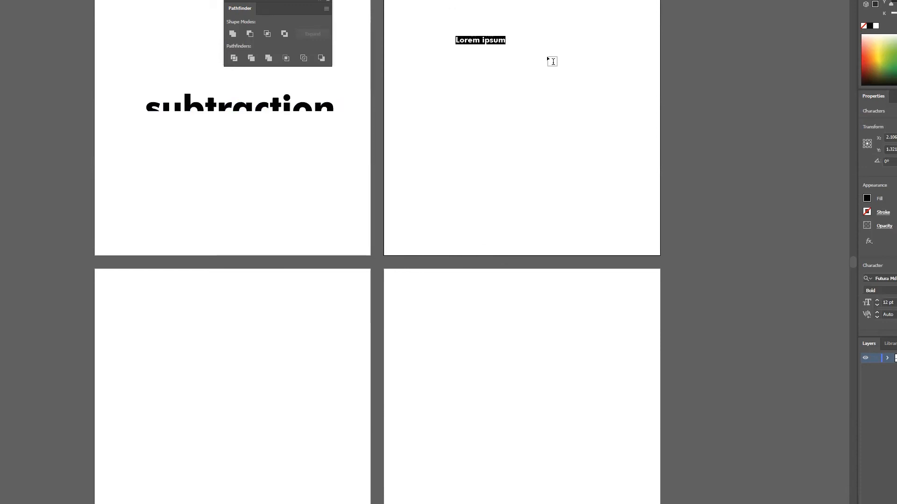
{"action": "type", "text": "repetition"}
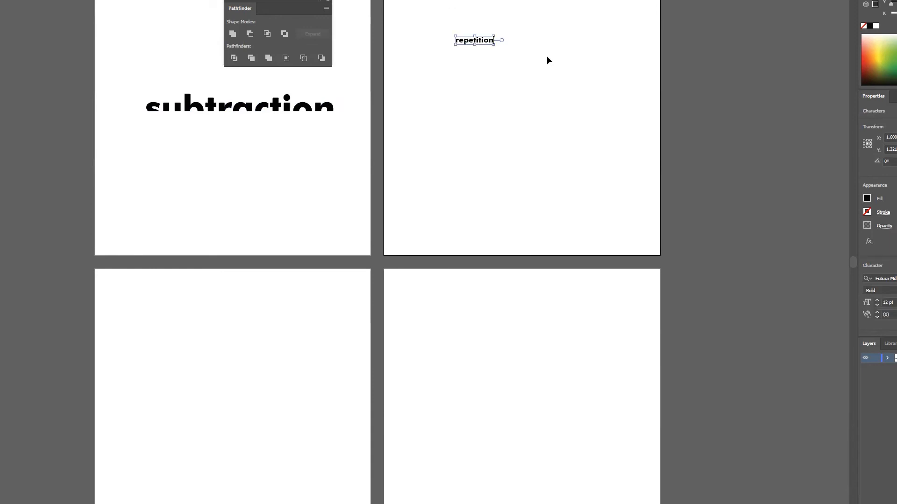
{"action": "key", "text": "ctrl+a"}
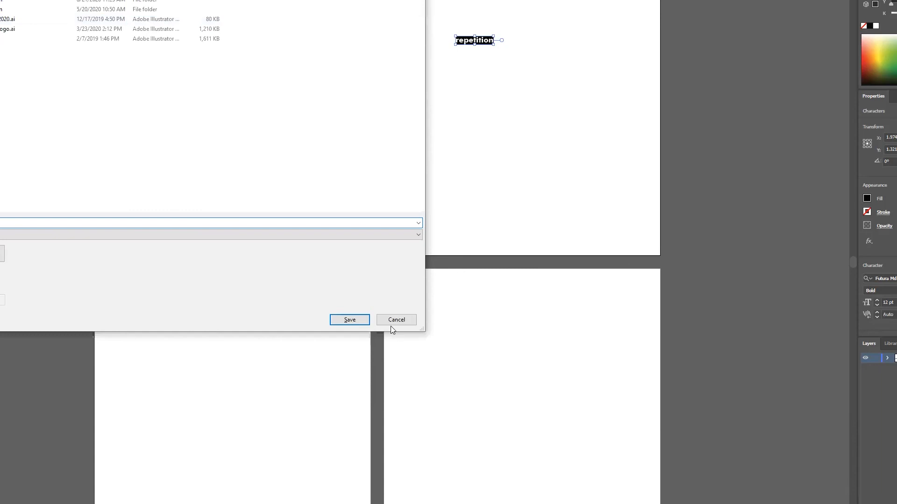
{"action": "left_click", "coordinate": [392, 322]}
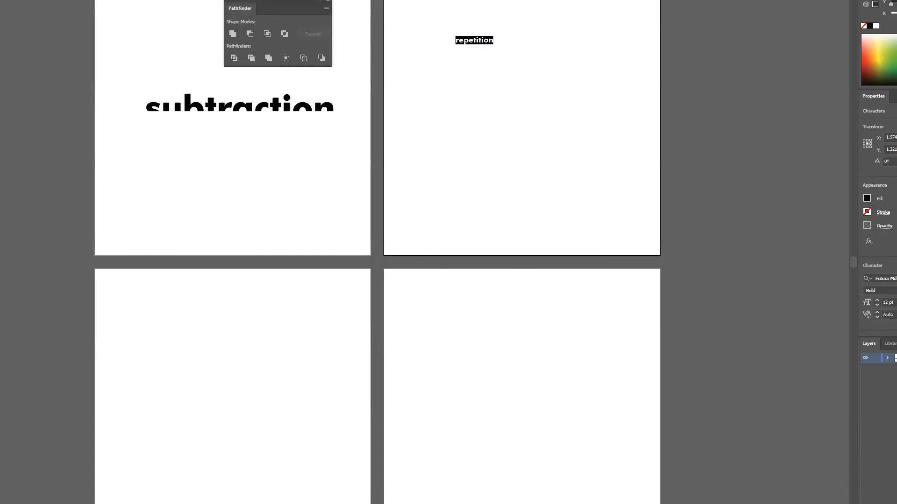
- Convert the word "repetition" to outlines
{"action": "left_click", "coordinate": [0, 0]}
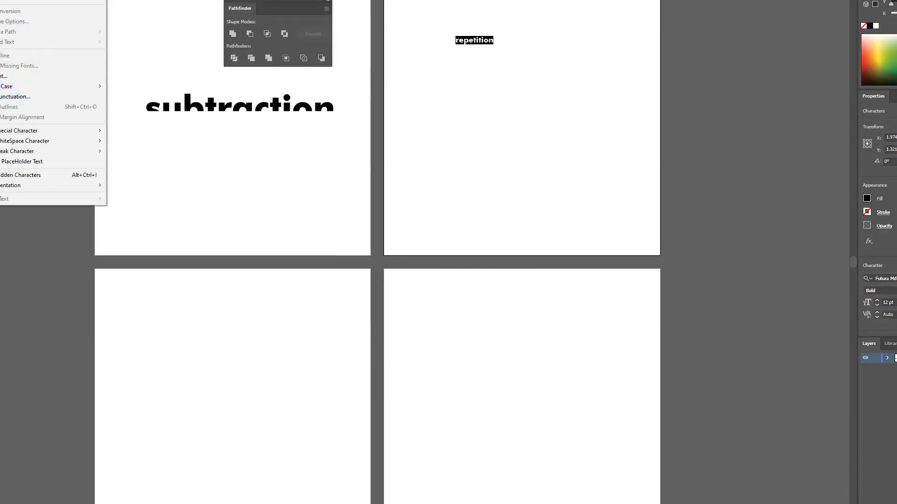
{"action": "left_click", "coordinate": [0, 0]}
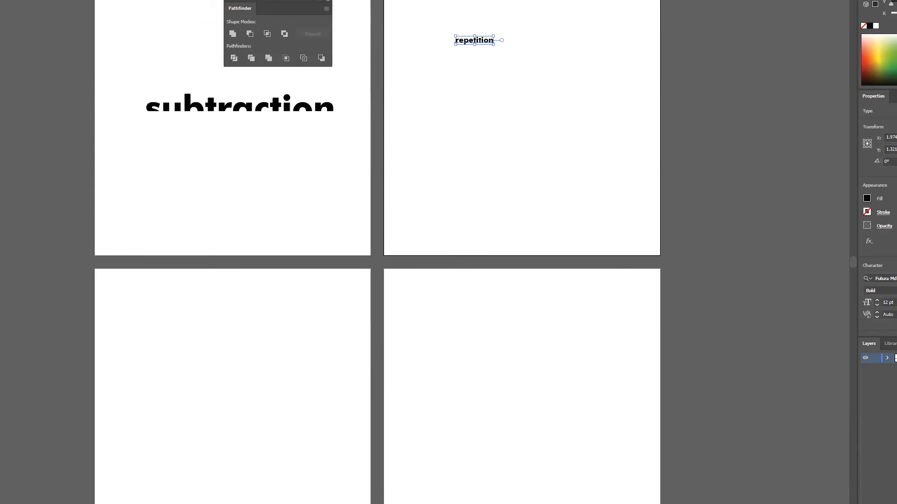
{"action": "left_click", "coordinate": [0, 0]}
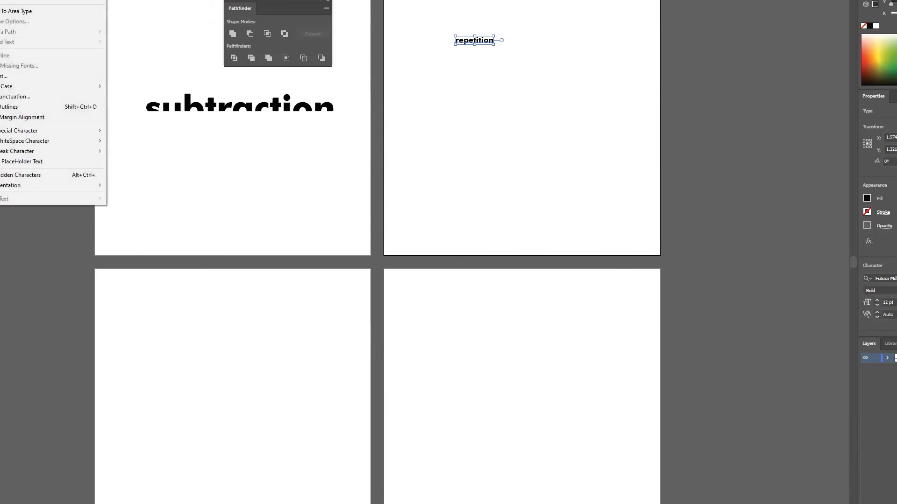
{"action": "left_click", "coordinate": [4, 107]}
{"action": "left_click", "coordinate": [0, 0]}
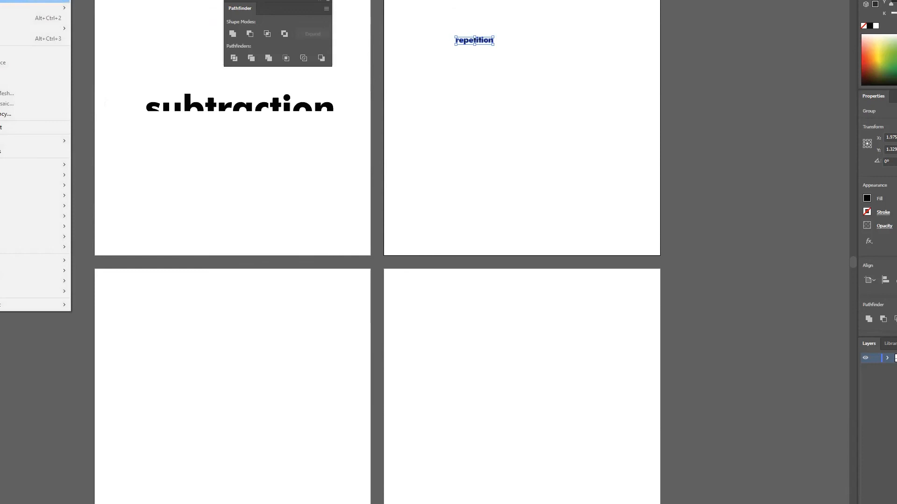
{"action": "left_click", "coordinate": [558, 90]}
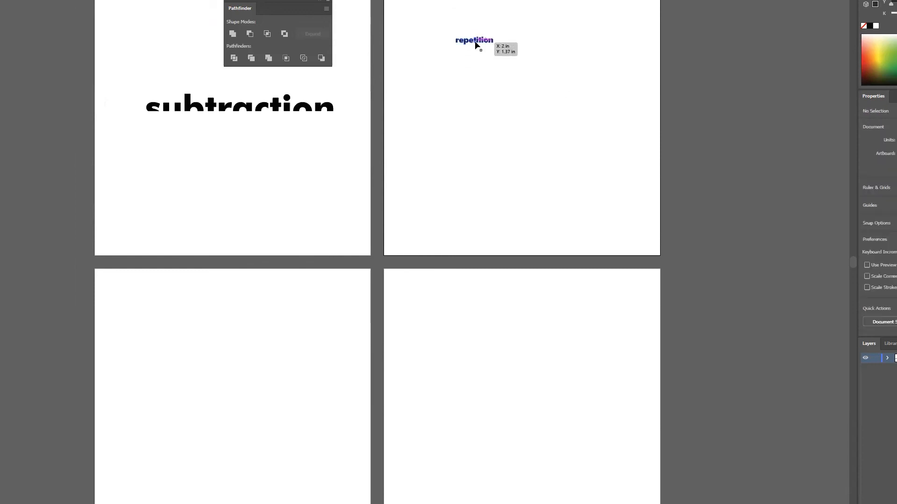
- Enlarge the outlined "repetition" to about half the artboard's width and duplicate it repeatedly in a closely stacked column down to the artboard's lower edge
{"action": "left_click", "coordinate": [476, 44]}
{"action": "left_click_drag", "start_coordinate": [493, 44], "coordinate": [601, 94]}
{"action": "left_click_drag", "start_coordinate": [554, 56], "coordinate": [484, 242]}
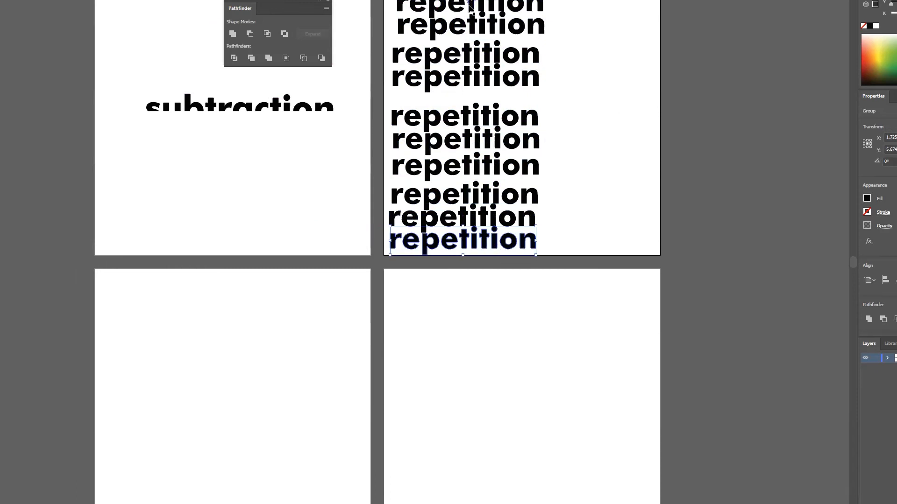
- Fill the gap in the column with another copy of "repetition" and align the left edges of all copies
{"action": "left_click_drag", "start_coordinate": [470, 71], "coordinate": [470, 92]}
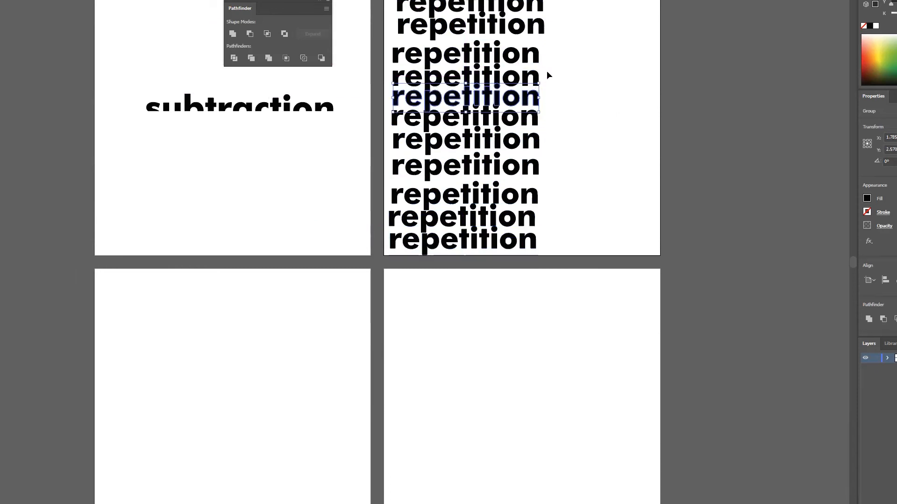
{"action": "left_click_drag", "start_coordinate": [392, 0], "coordinate": [568, 271]}
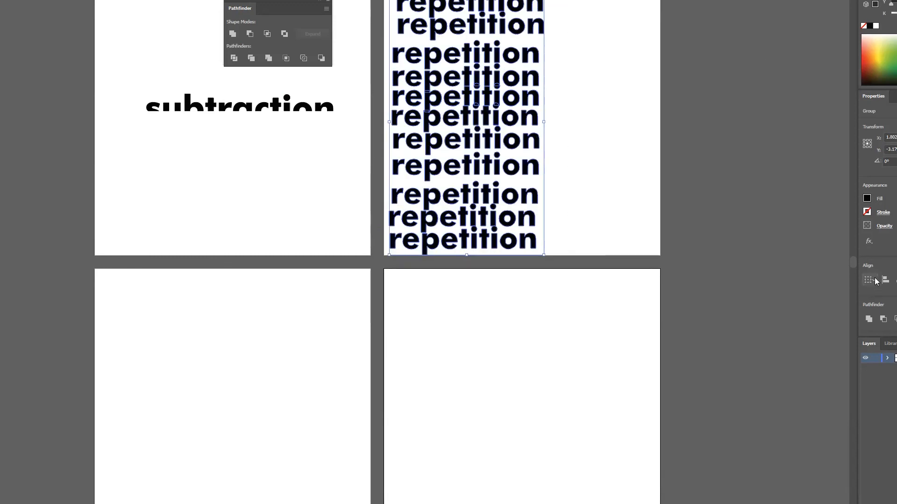
{"action": "left_click", "coordinate": [55, 0]}
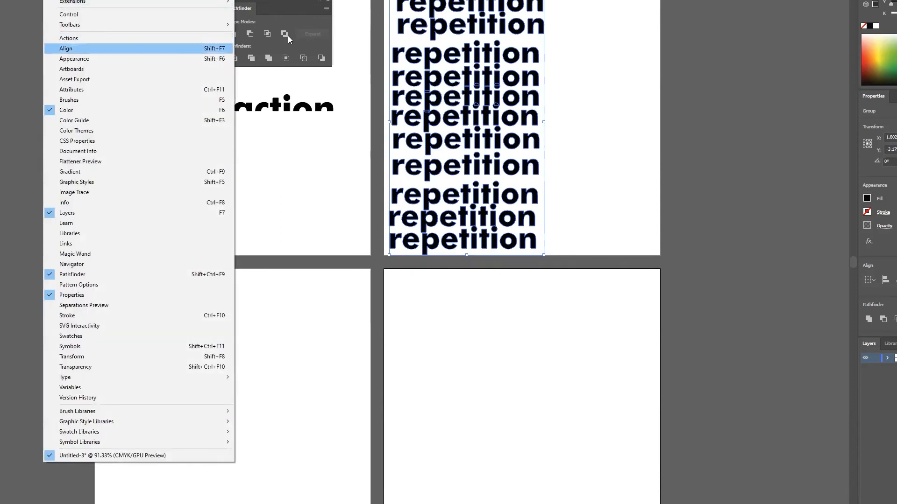
{"action": "left_click", "coordinate": [884, 282]}
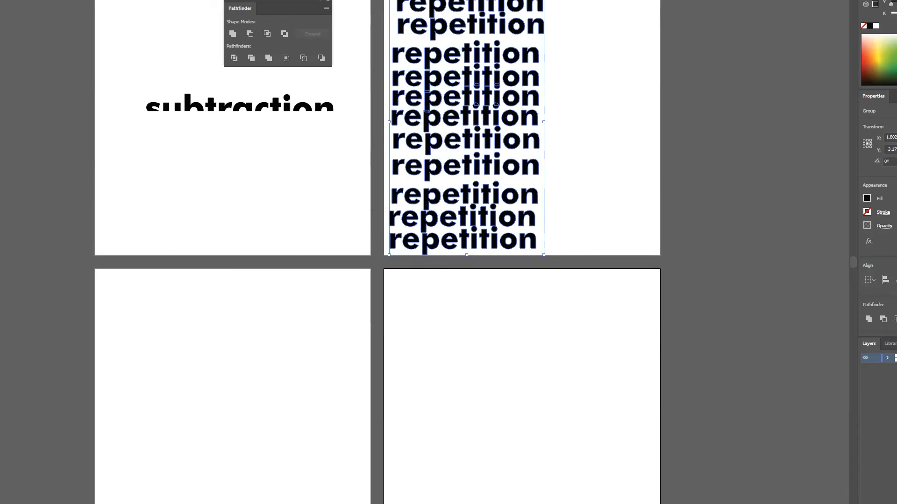
{"action": "left_click", "coordinate": [896, 294]}
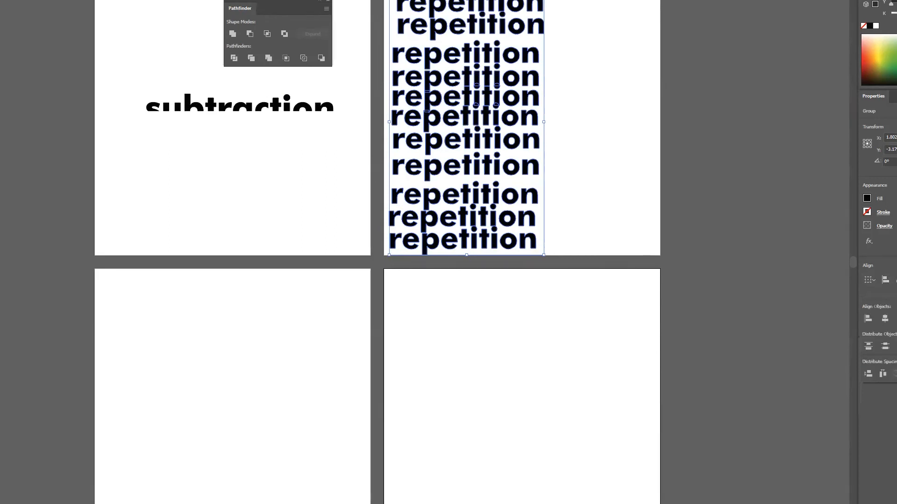
{"action": "left_click", "coordinate": [868, 320]}
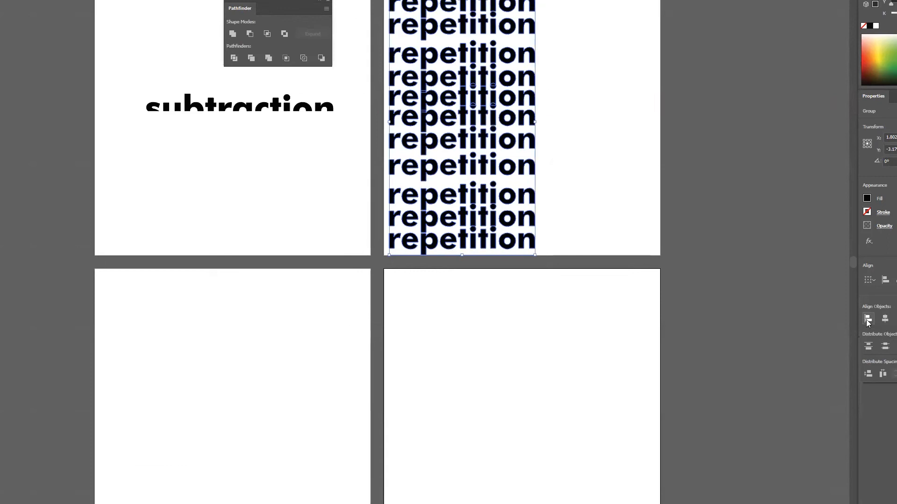
- Distribute the vertical spacing between all "repetition" copies evenly and nudge the topmost copy up toward the artboard's upper edge
{"action": "left_click", "coordinate": [868, 374]}
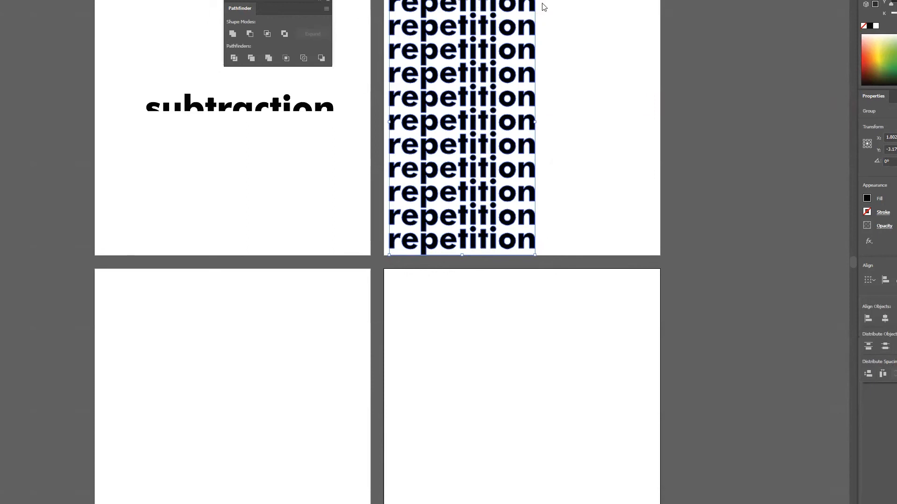
{"action": "left_click", "coordinate": [574, 12]}
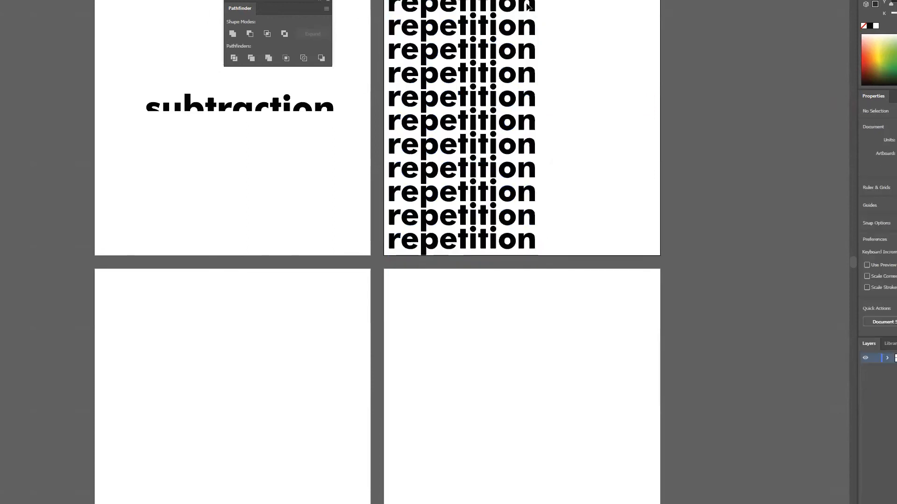
{"action": "left_click", "coordinate": [530, 6]}
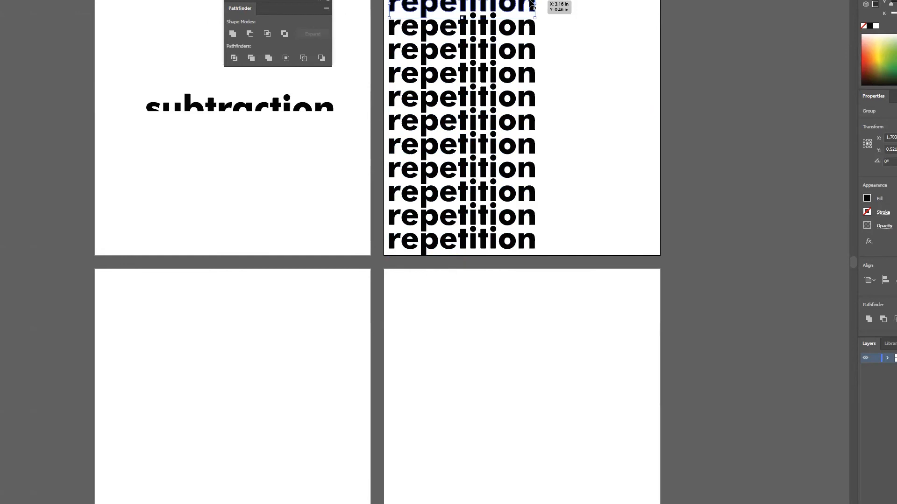
{"action": "key", "text": "shift+Up"}
{"action": "key", "text": "Up"}
{"action": "key", "text": "Up"}
{"action": "key", "text": "Up"}
{"action": "key", "text": "Up"}
{"action": "key", "text": "Up"}
{"action": "key", "text": "Up"}
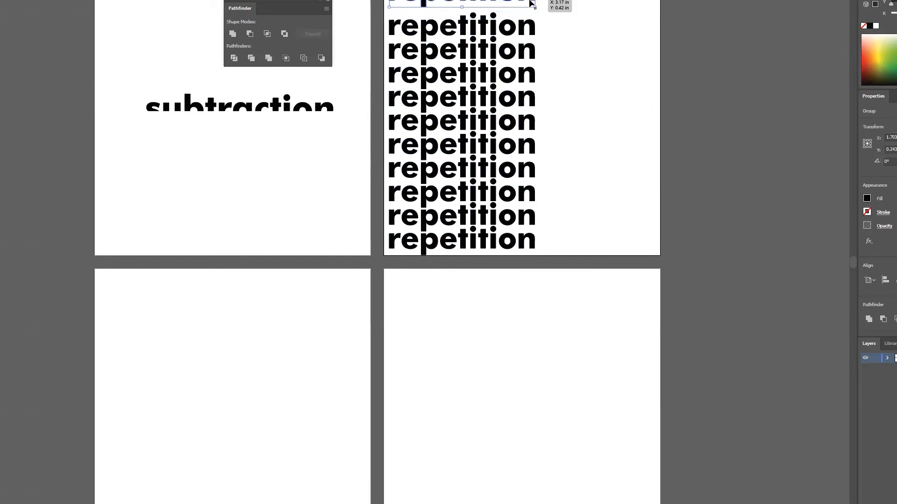
- Redistribute the vertical spacing evenly across the whole column of "repetition" copies
{"action": "left_click_drag", "start_coordinate": [572, 3], "coordinate": [444, 256]}
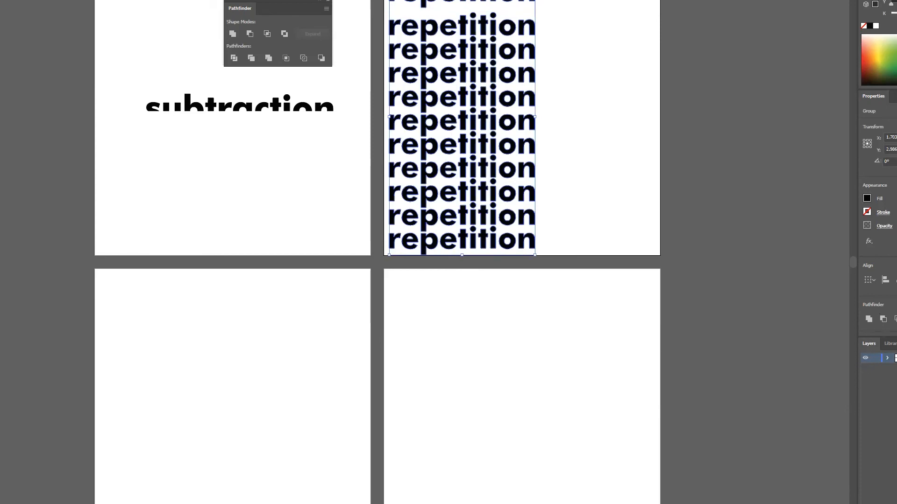
{"action": "left_click", "coordinate": [895, 281]}
{"action": "left_click", "coordinate": [869, 374]}
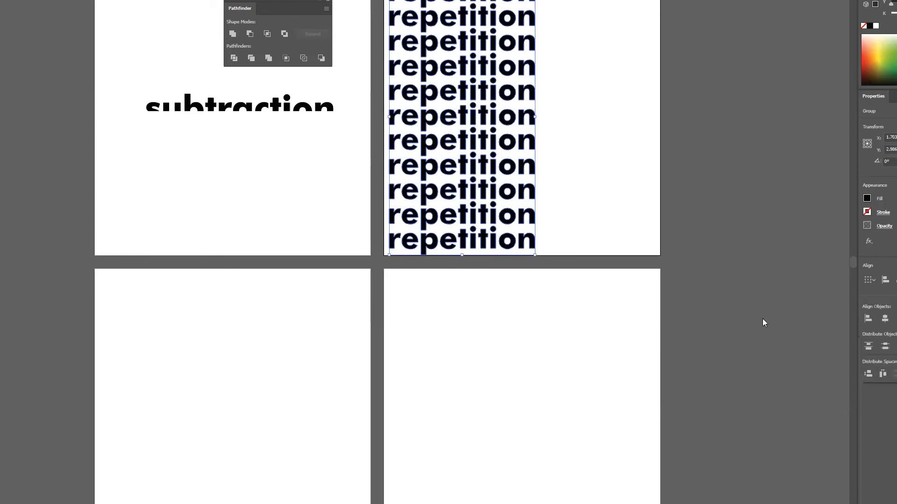
{"action": "left_click", "coordinate": [595, 183]}
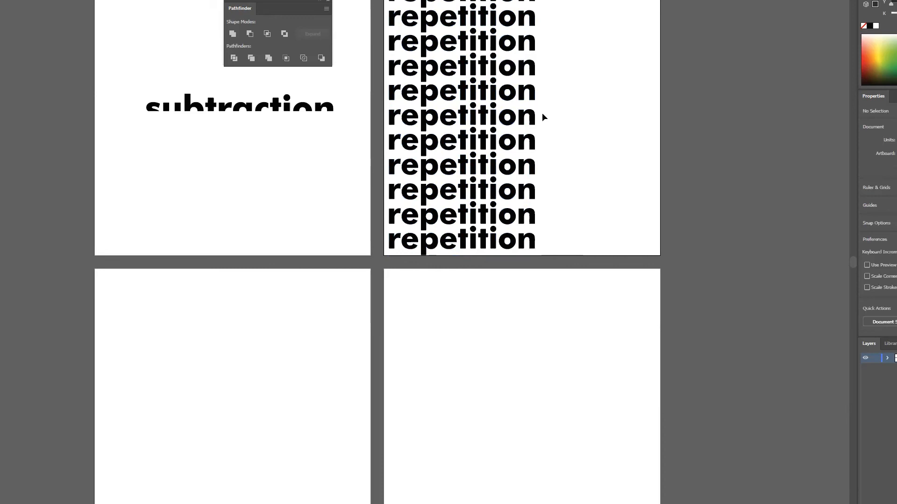
- Move the entire "repetition" column left until it sits flush with the second artboard's left edge
{"action": "left_click_drag", "start_coordinate": [541, 217], "coordinate": [563, 265]}
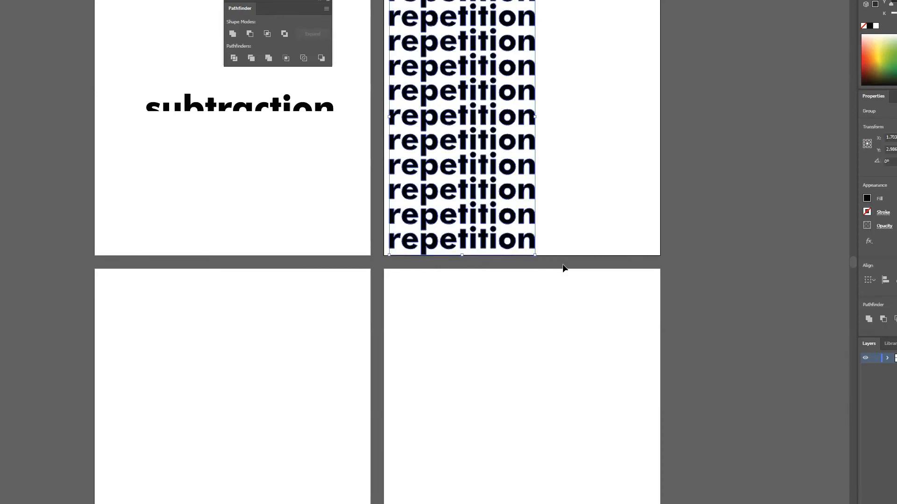
{"action": "key", "text": "Left"}
{"action": "key", "text": "Left"}
{"action": "key", "text": "Left"}
{"action": "key", "text": "Left"}
{"action": "key", "text": "Left"}
{"action": "key", "text": "Left"}
{"action": "key", "text": "Left"}
{"action": "key", "text": "Left"}
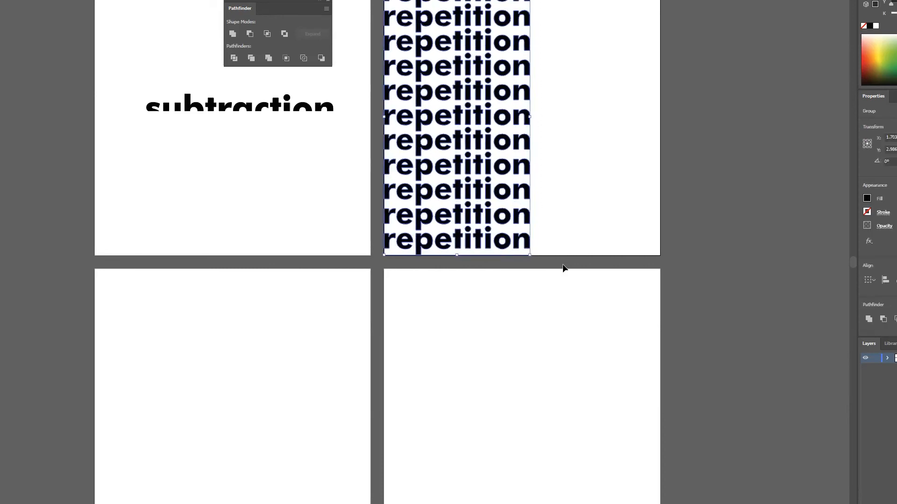
{"action": "left_click", "coordinate": [588, 205]}
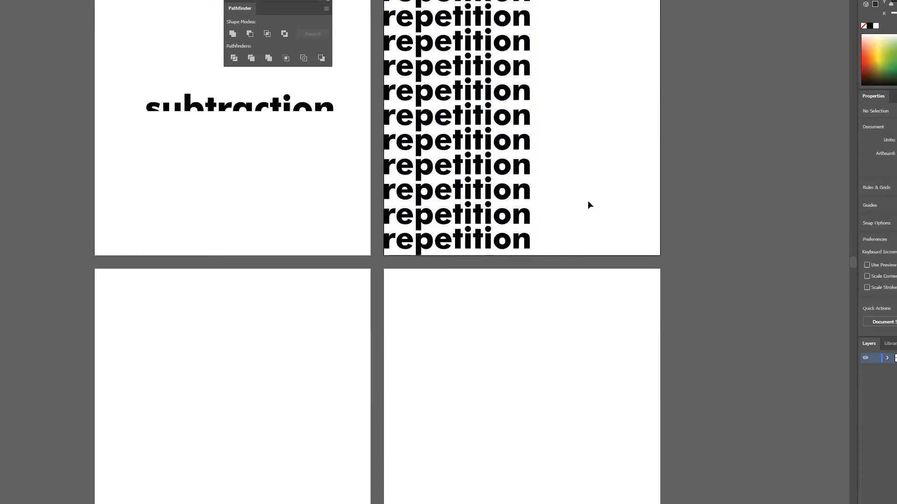
- Save the document as an Adobe PDF file in a subfolder of the current save location
{"action": "left_click", "coordinate": [0, 0]}
{"action": "left_click", "coordinate": [2, 28]}
{"action": "left_click", "coordinate": [12, 234]}
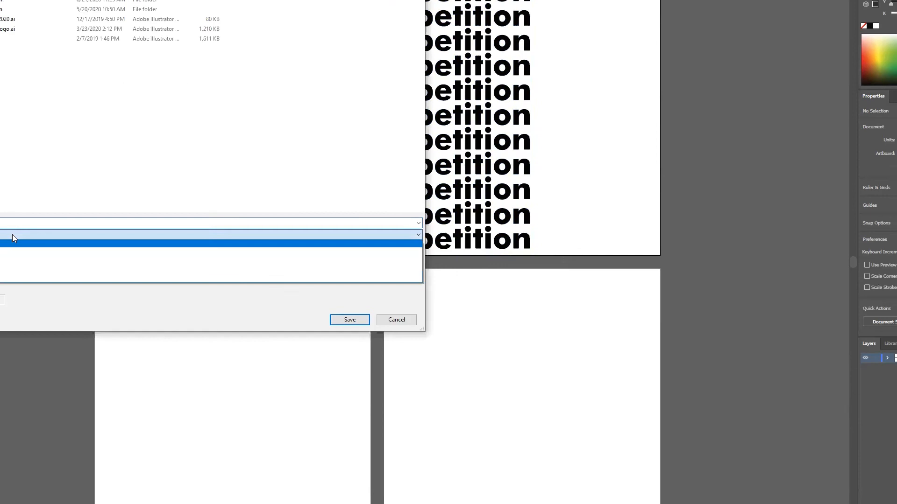
{"action": "left_click", "coordinate": [2, 252]}
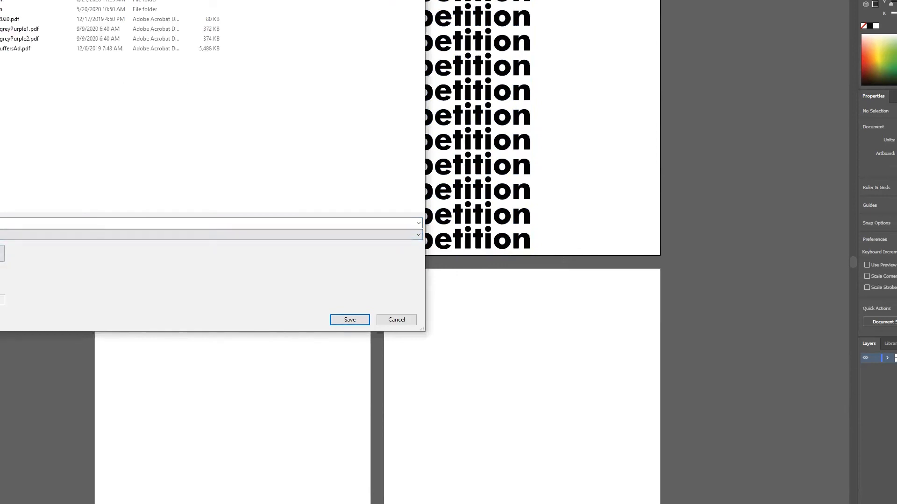
{"action": "double_click", "coordinate": [1, 2]}
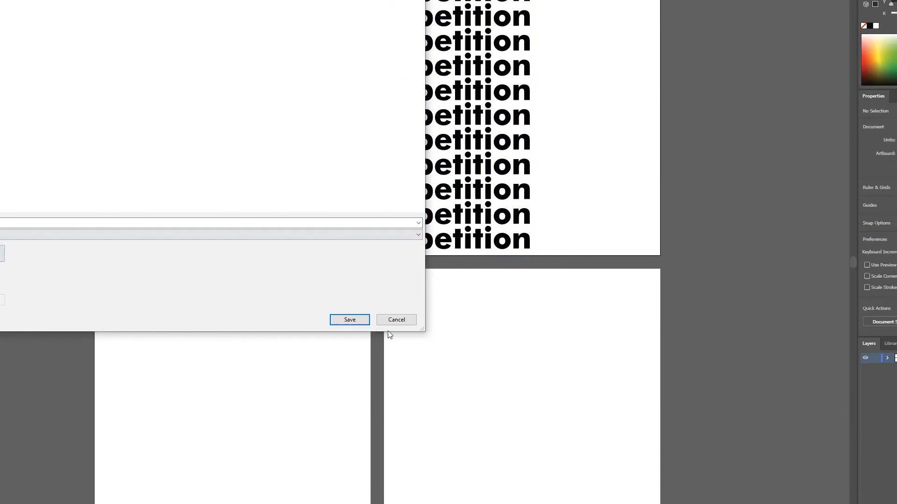
{"action": "left_click", "coordinate": [352, 321]}
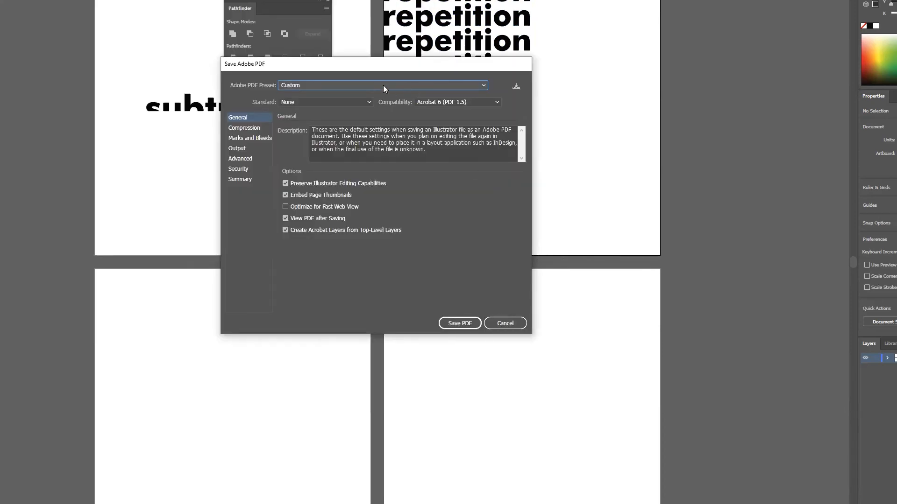
- Apply the [Illustrator Default] PDF preset and finish saving the PDF
{"action": "left_click", "coordinate": [383, 85]}
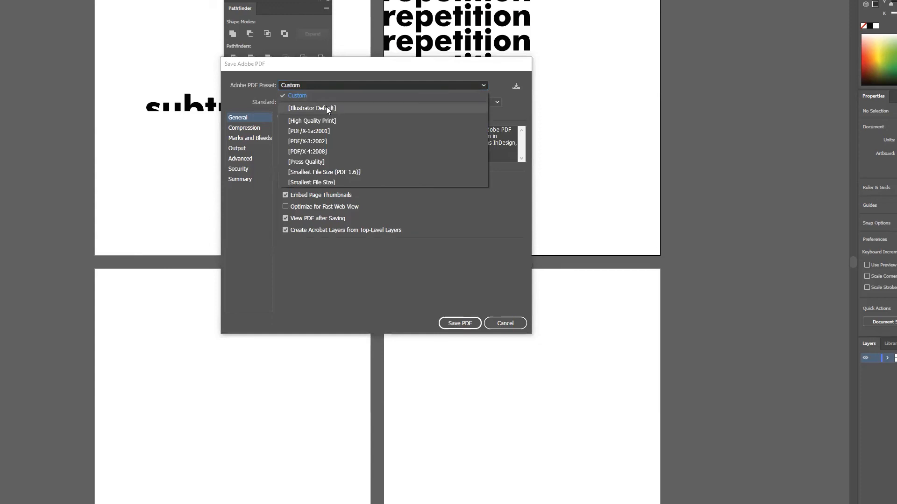
{"action": "left_click", "coordinate": [326, 107]}
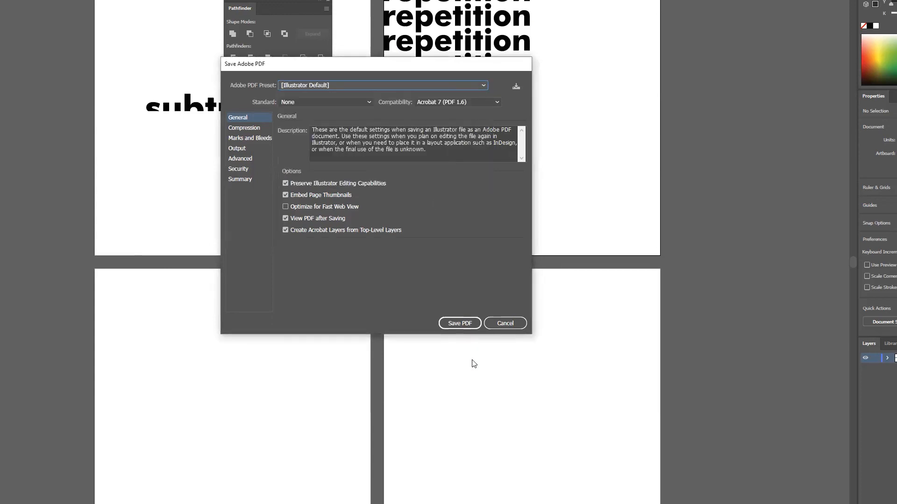
{"action": "left_click", "coordinate": [460, 323]}
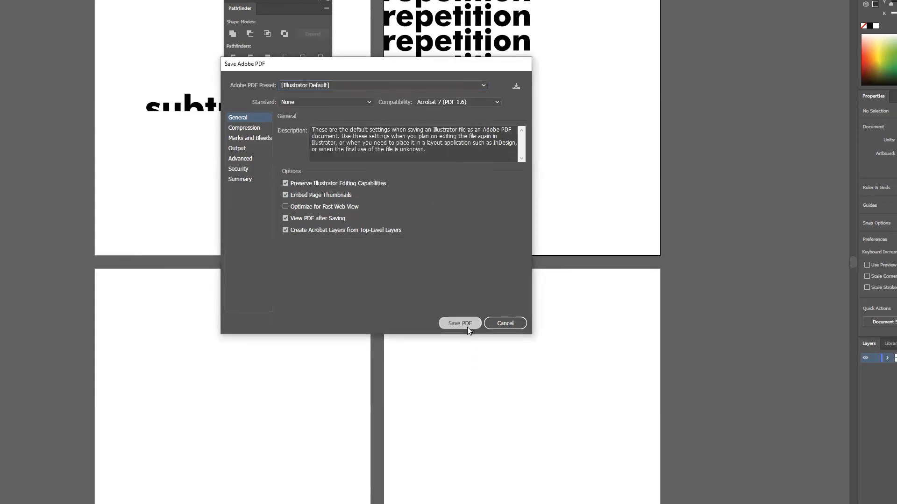